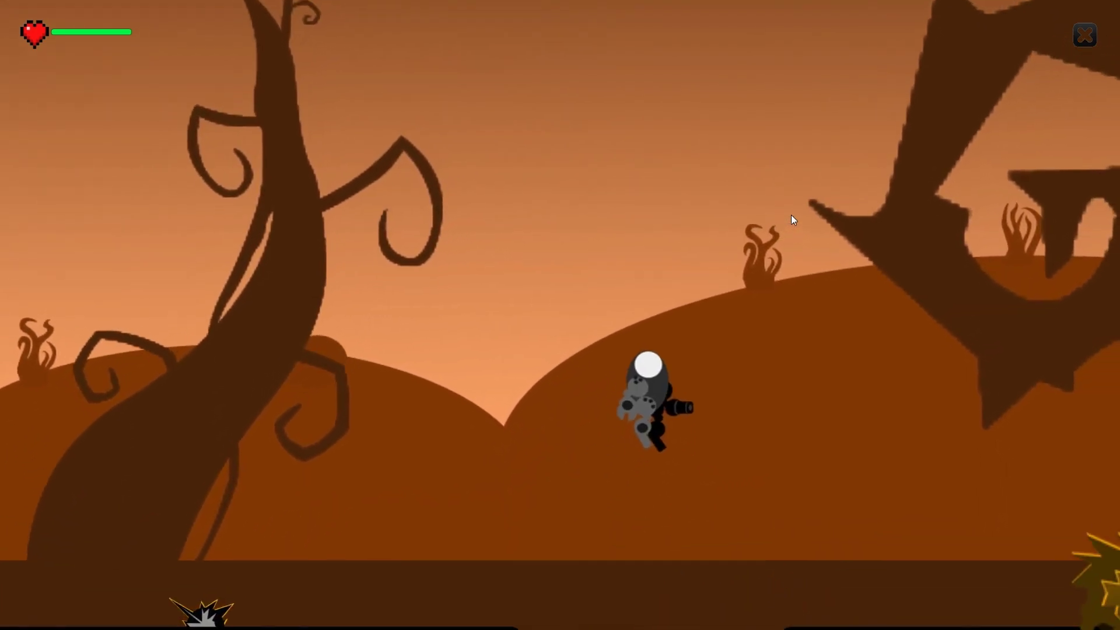
key("Left")
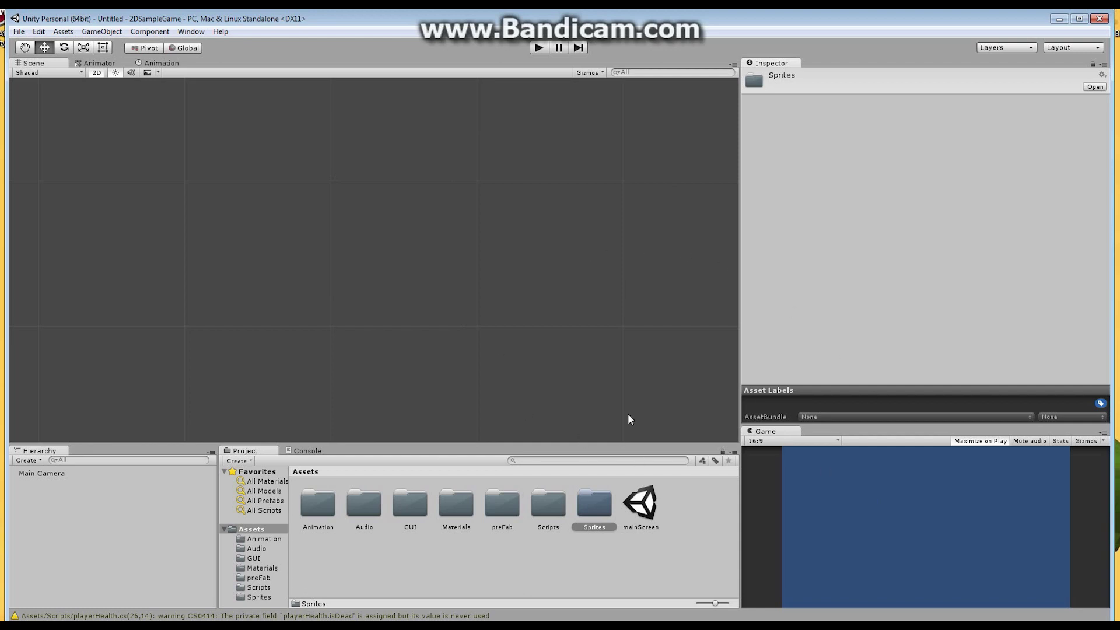
- Preview the 2 by 3 and 4 Split window layouts and apply the Default layout
left_click(1079, 47)
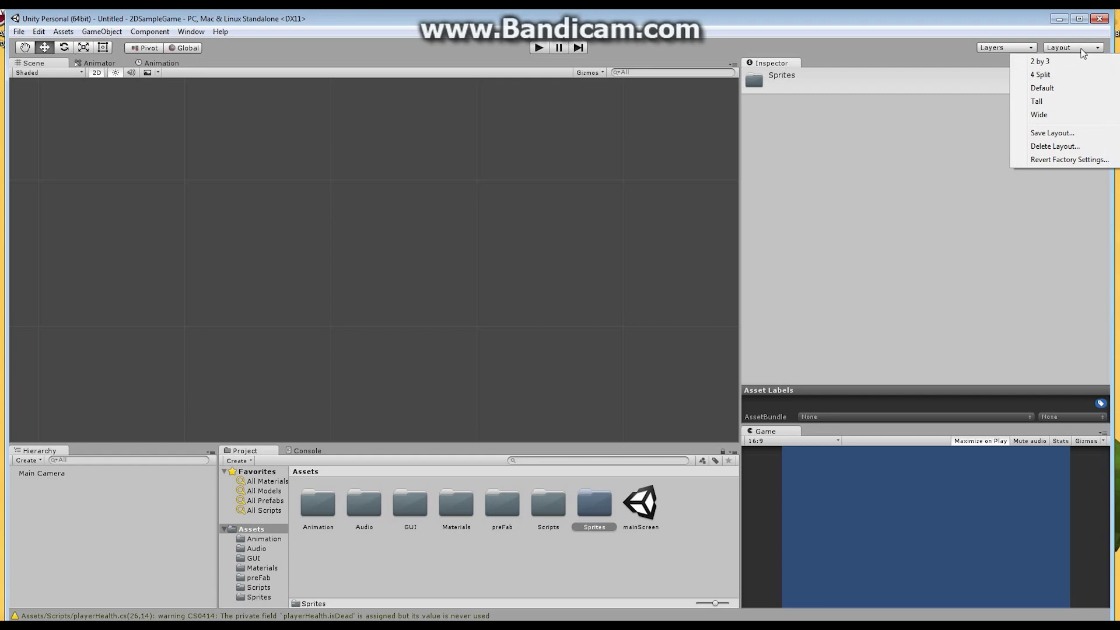
left_click(1048, 61)
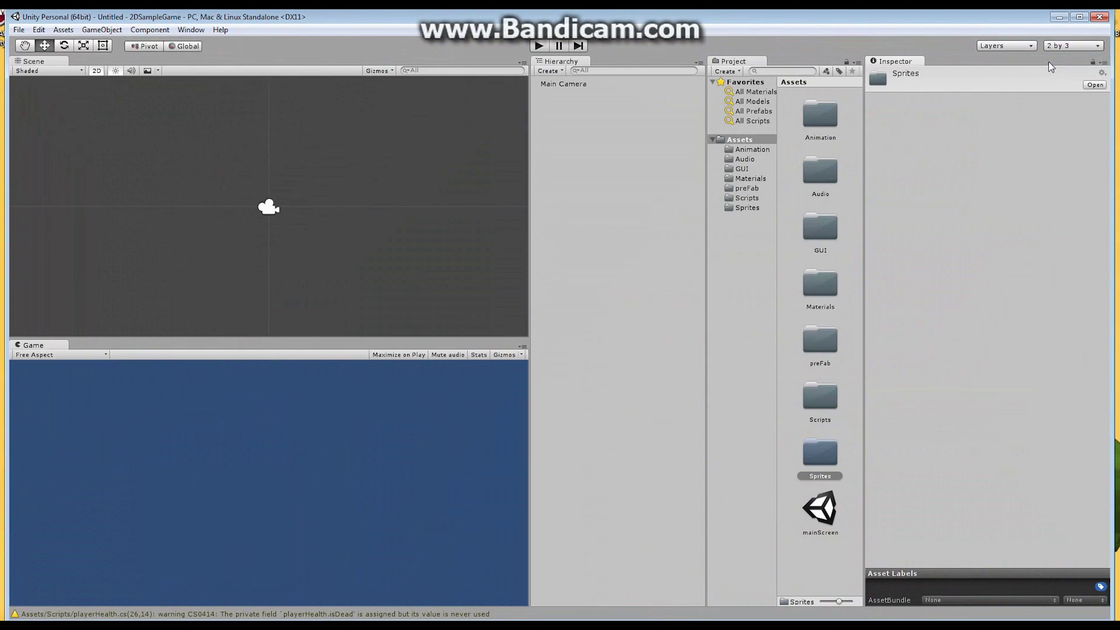
left_click(1072, 46)
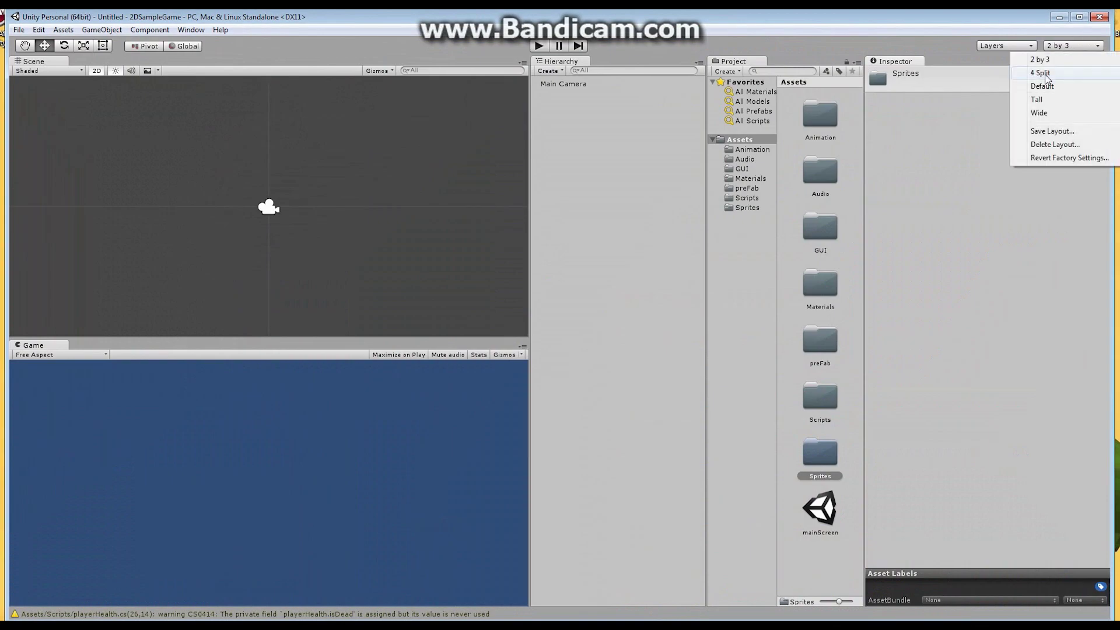
left_click(1045, 73)
left_click(1073, 47)
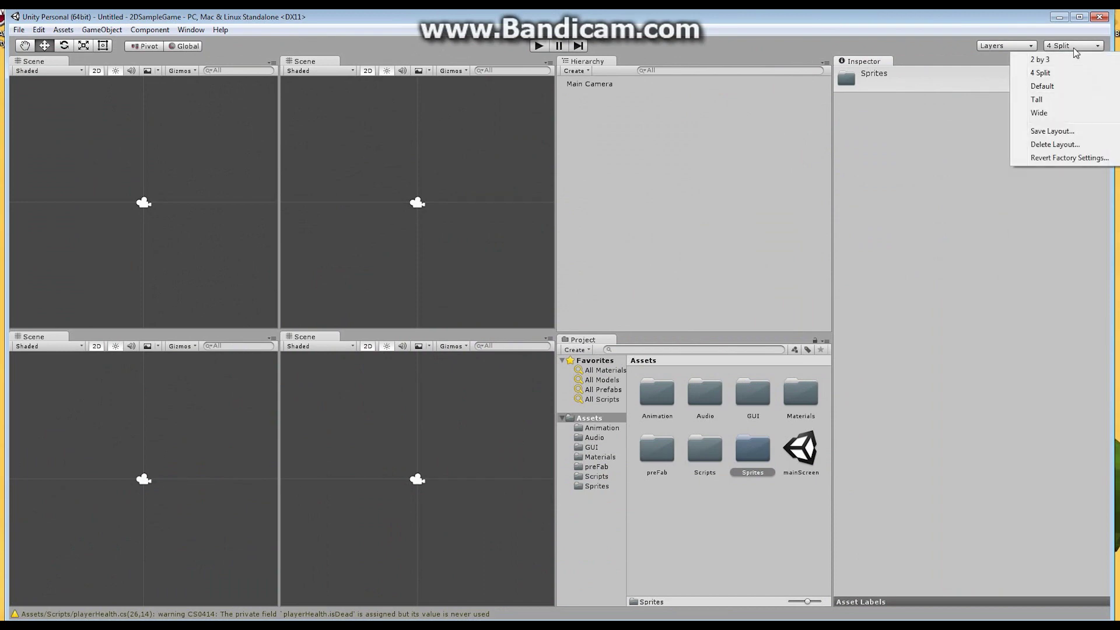
left_click(1042, 86)
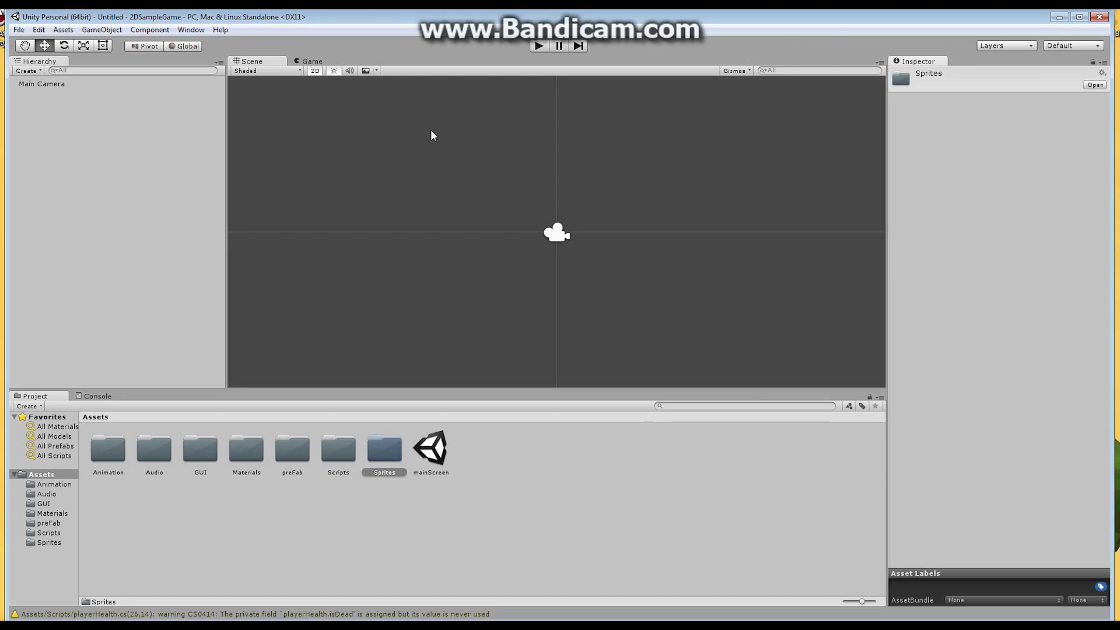
- Detach the Game view from beside the Scene view and dock it below the Inspector
left_click(1080, 46)
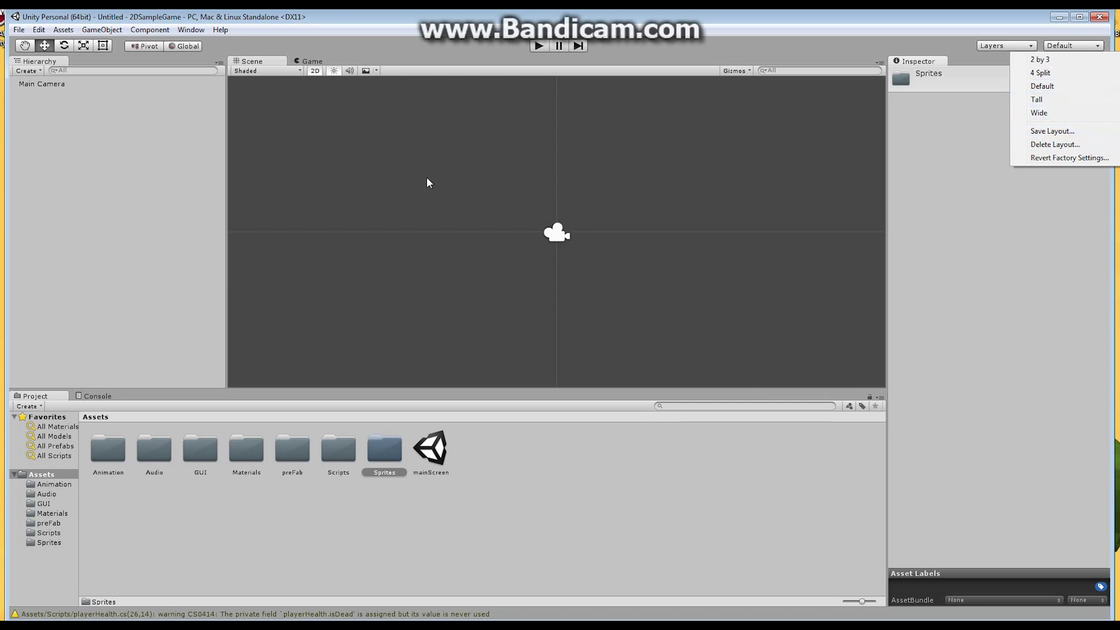
left_click(328, 59)
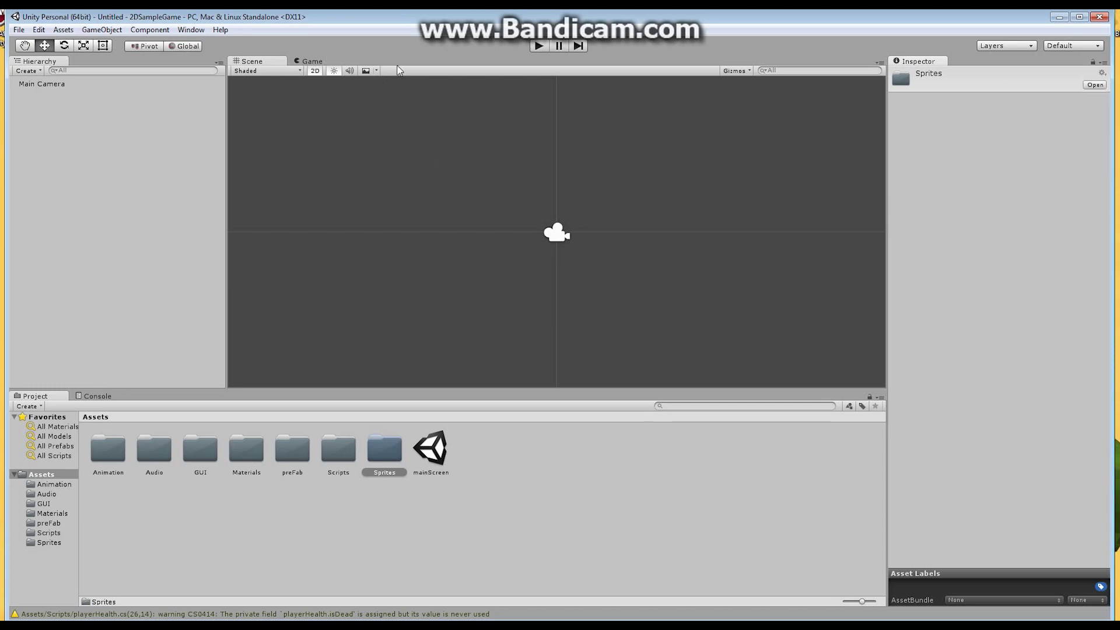
left_click(315, 61)
left_click(251, 61)
left_click_drag(313, 62, 428, 111)
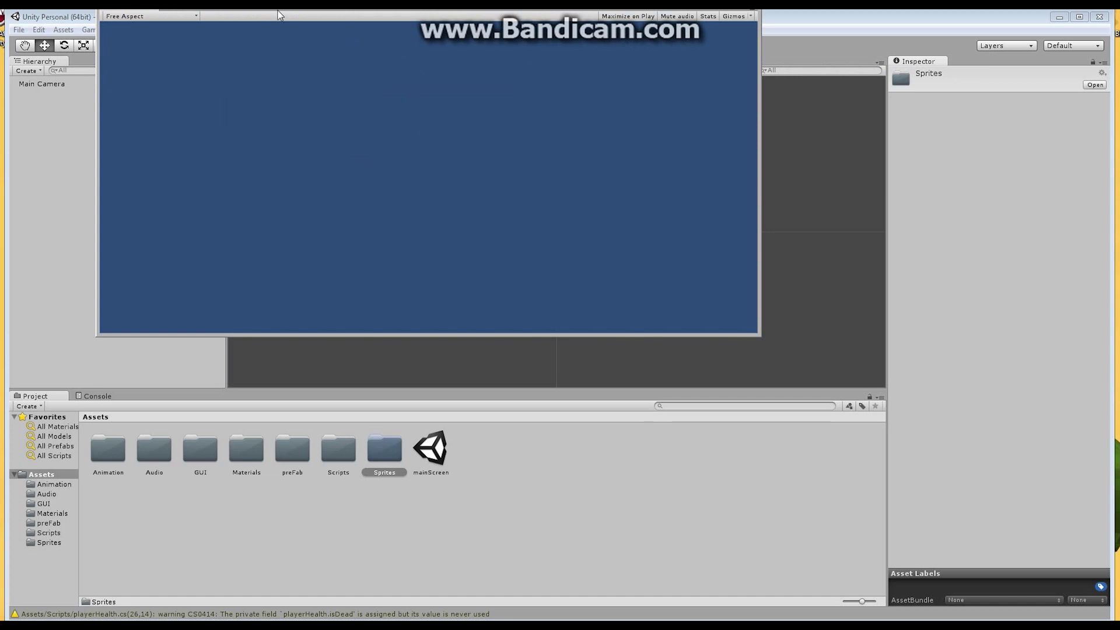
left_click_drag(277, 14, 311, 114)
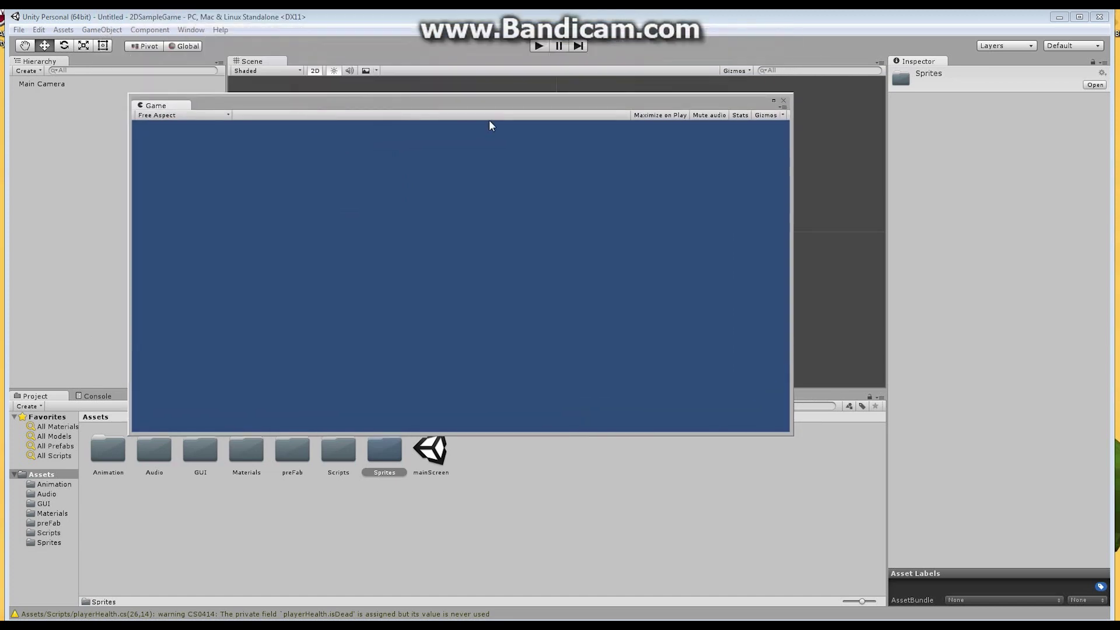
left_click_drag(167, 108, 978, 470)
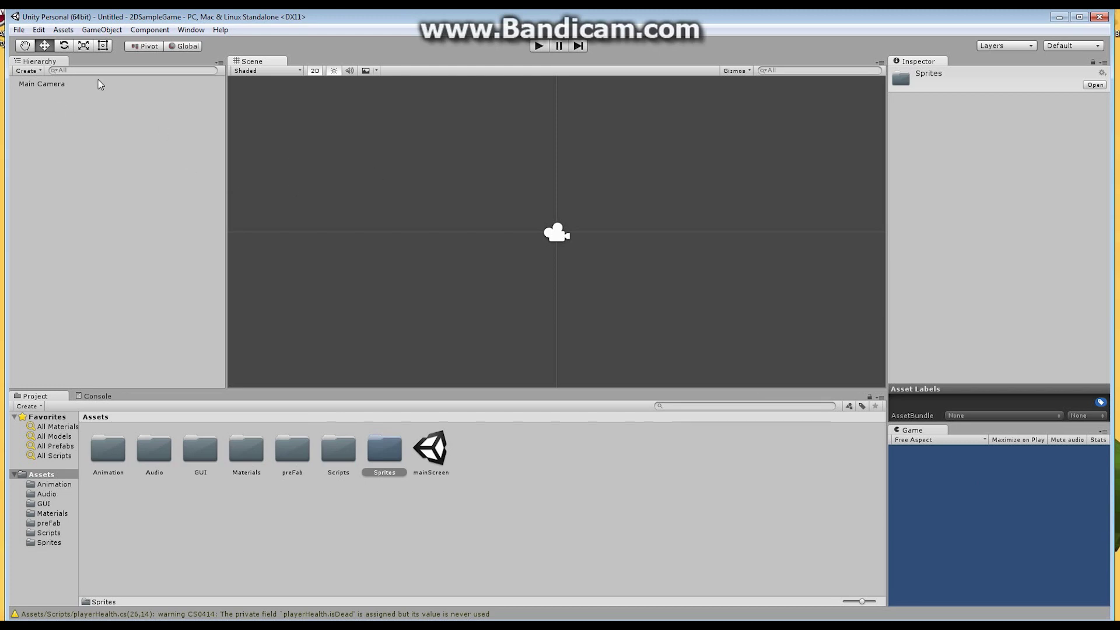
- Dock the Hierarchy beside the Project view and make the Scene view taller
left_click_drag(47, 63, 36, 428)
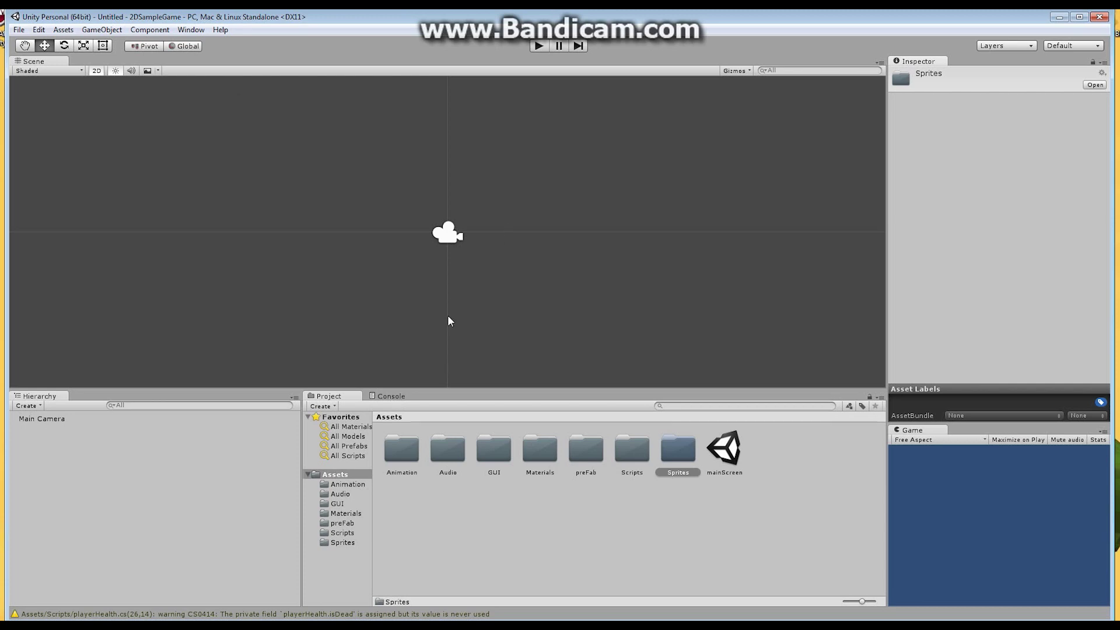
left_click_drag(513, 387, 513, 420)
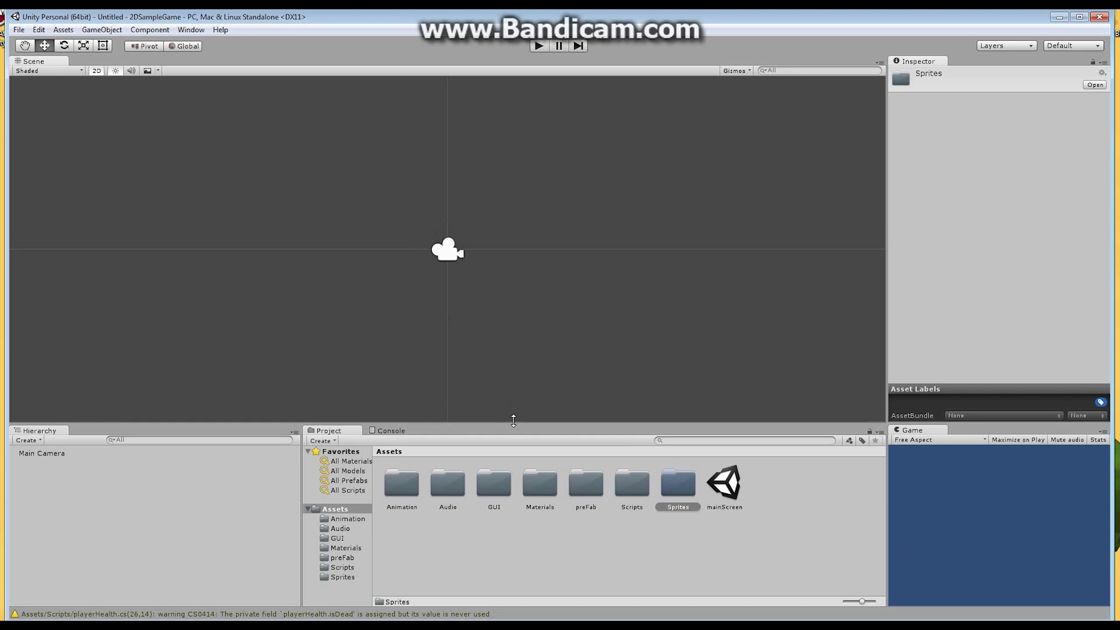
- Save the window arrangement as a custom layout named with the author's surname plus "Layout", and select that saved layout
left_click(1070, 50)
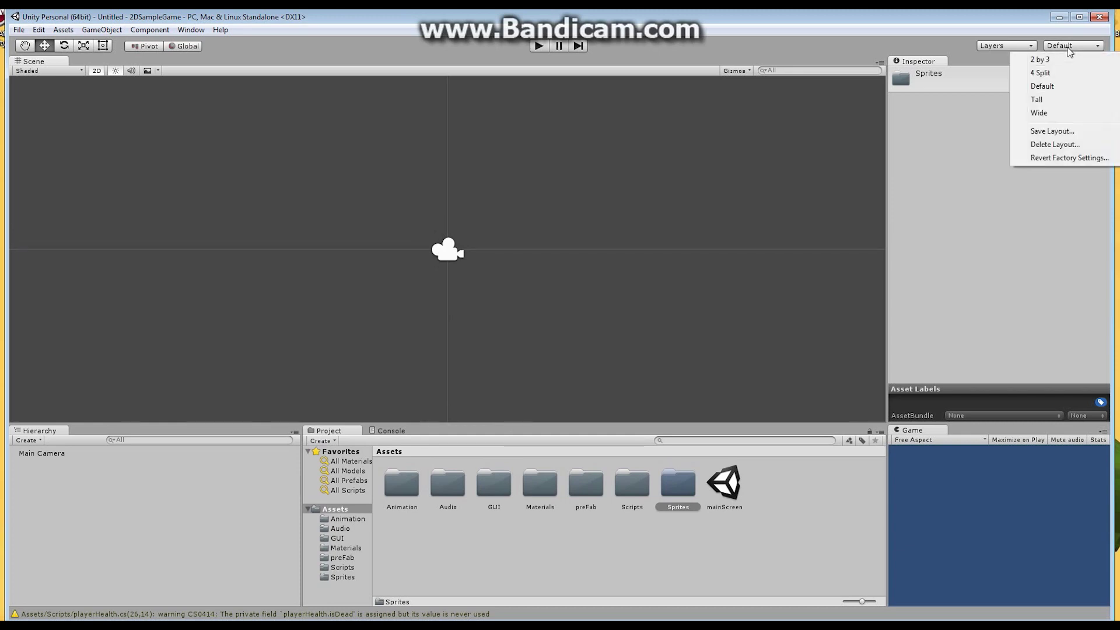
left_click(1052, 133)
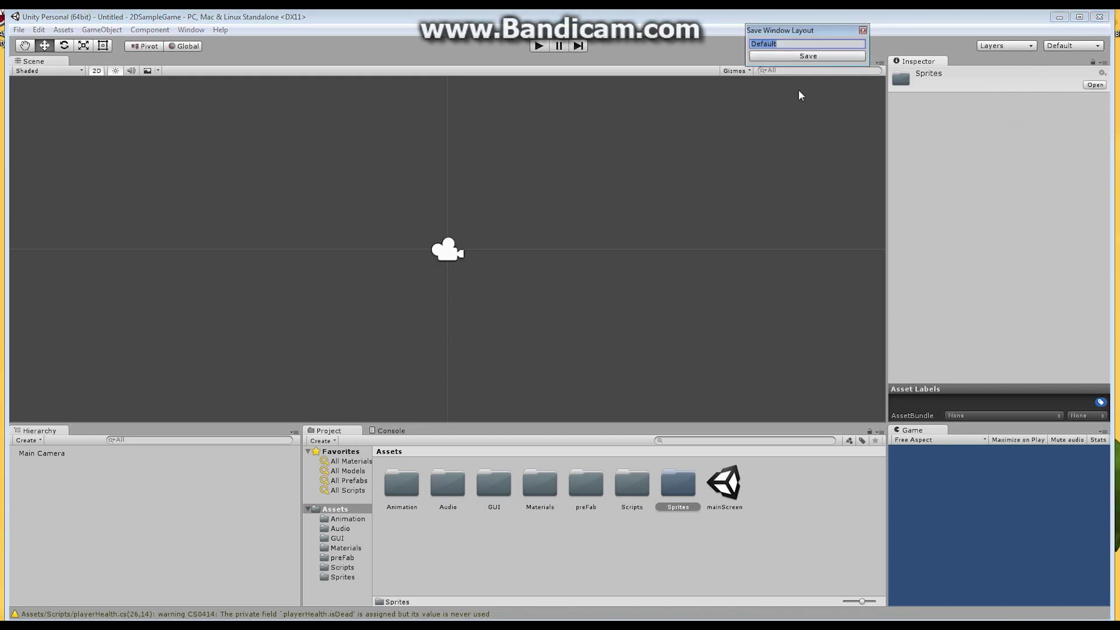
type("Brian")
key("BackSpace")
key("BackSpace")
key("BackSpace")
key("BackSpace")
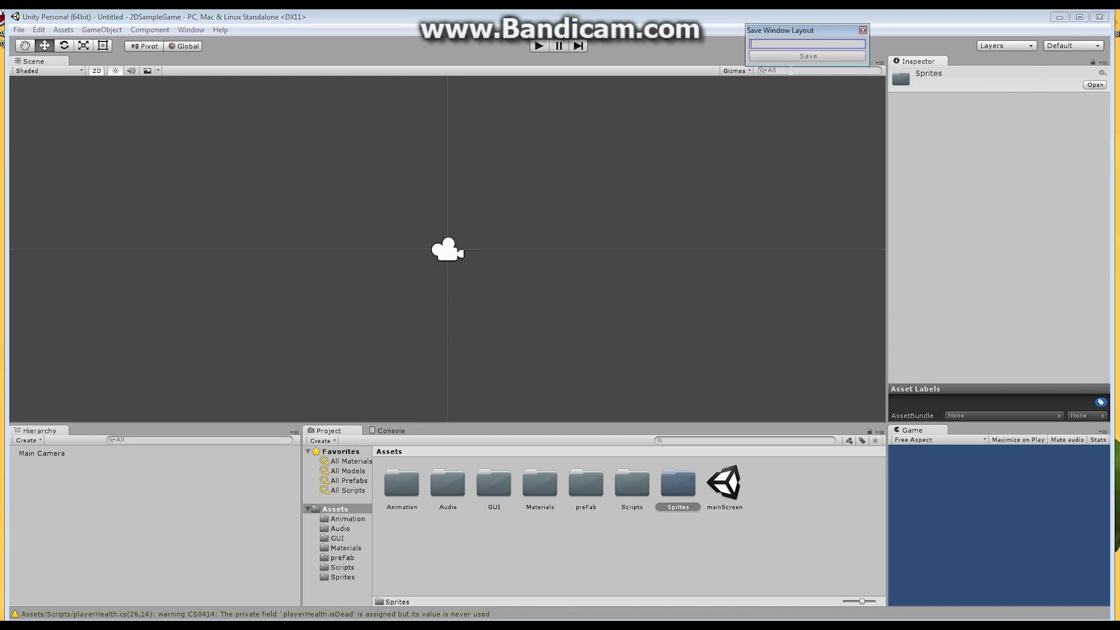
type("Casa")
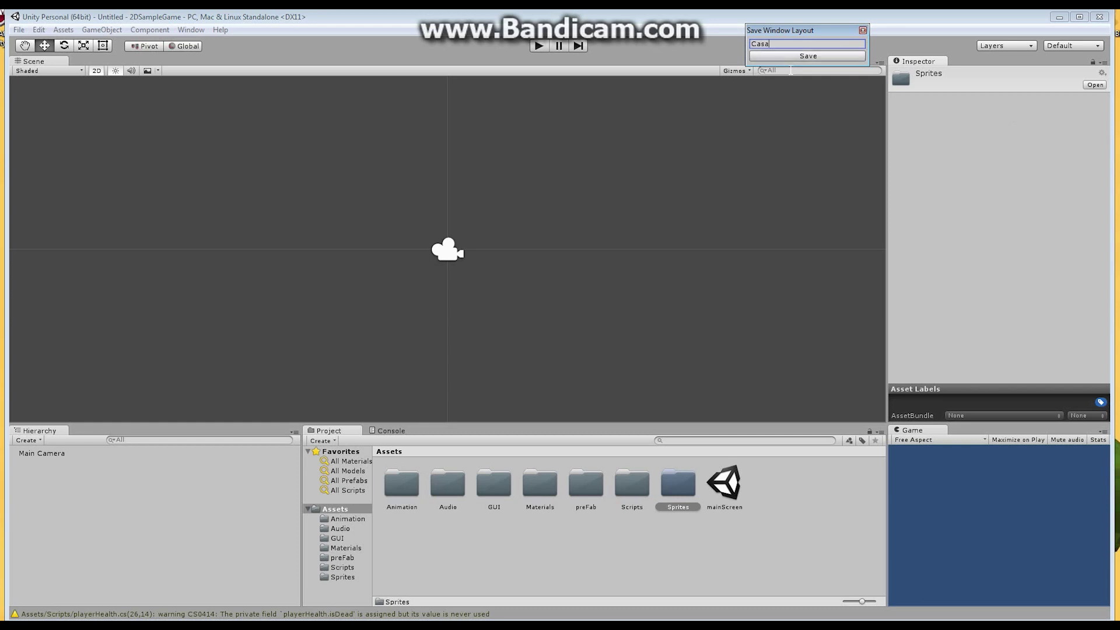
type("nisLayout")
left_click(800, 56)
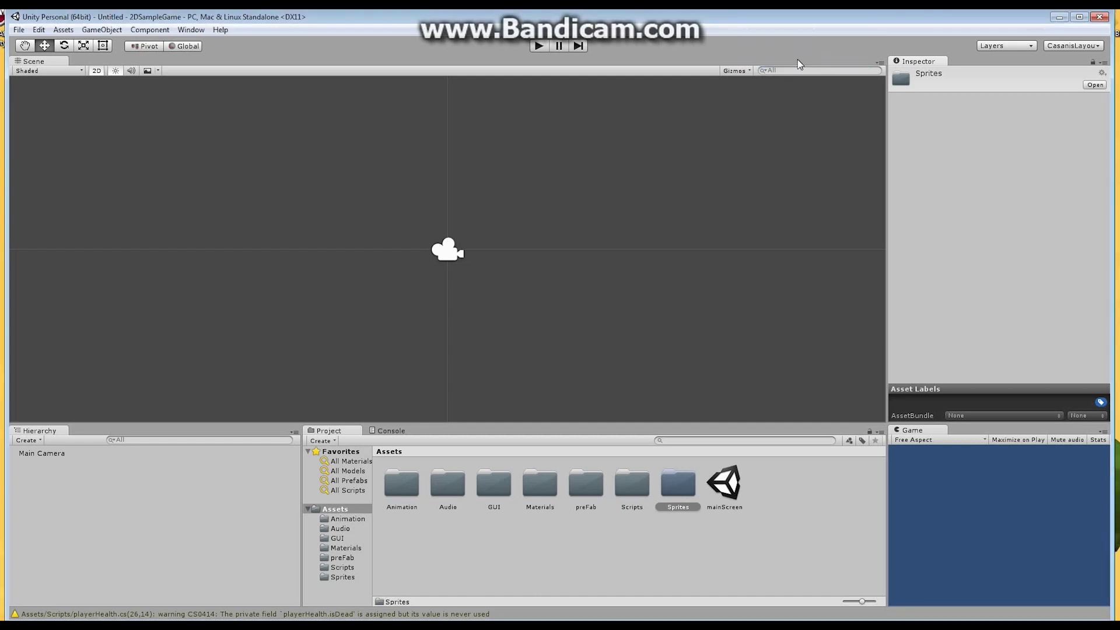
left_click(1067, 46)
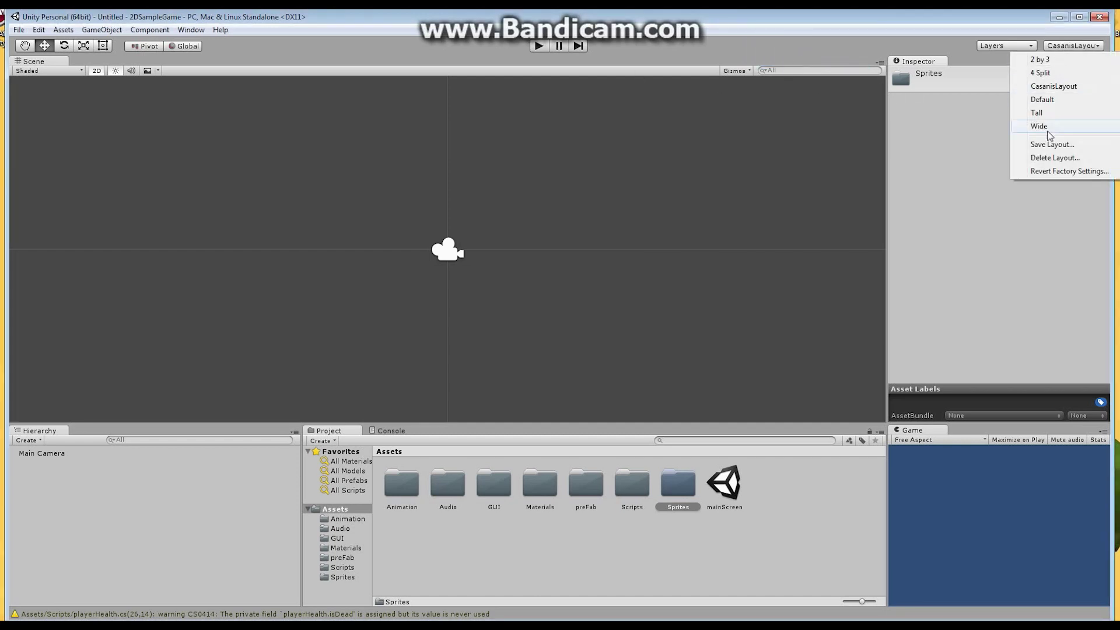
left_click(1060, 87)
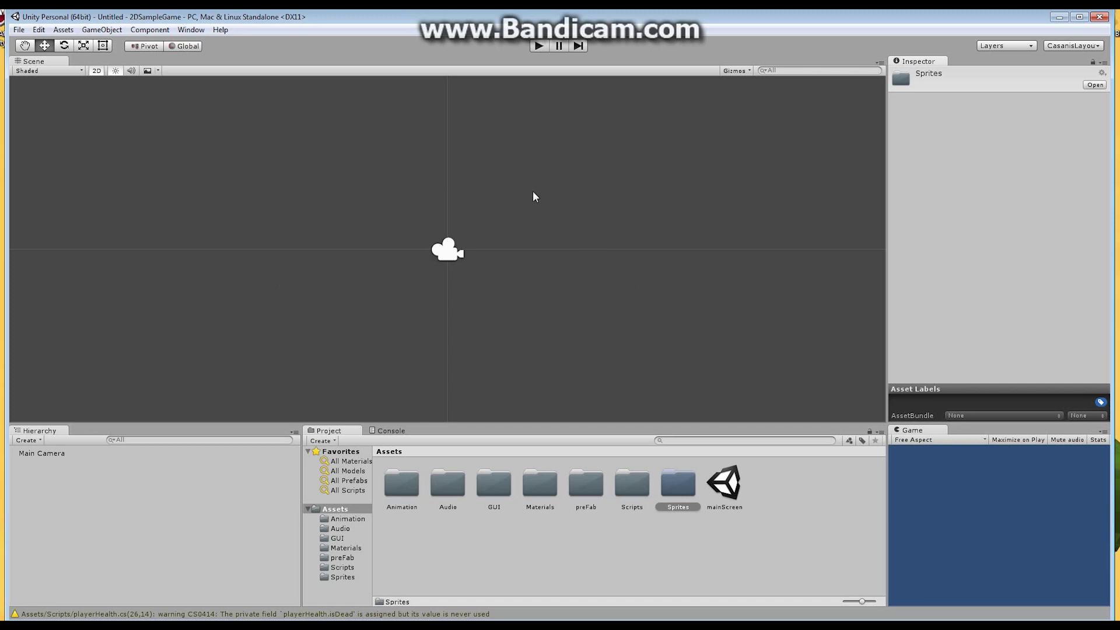
- Open the mainScreen scene from the Assets folder
double_click(724, 484)
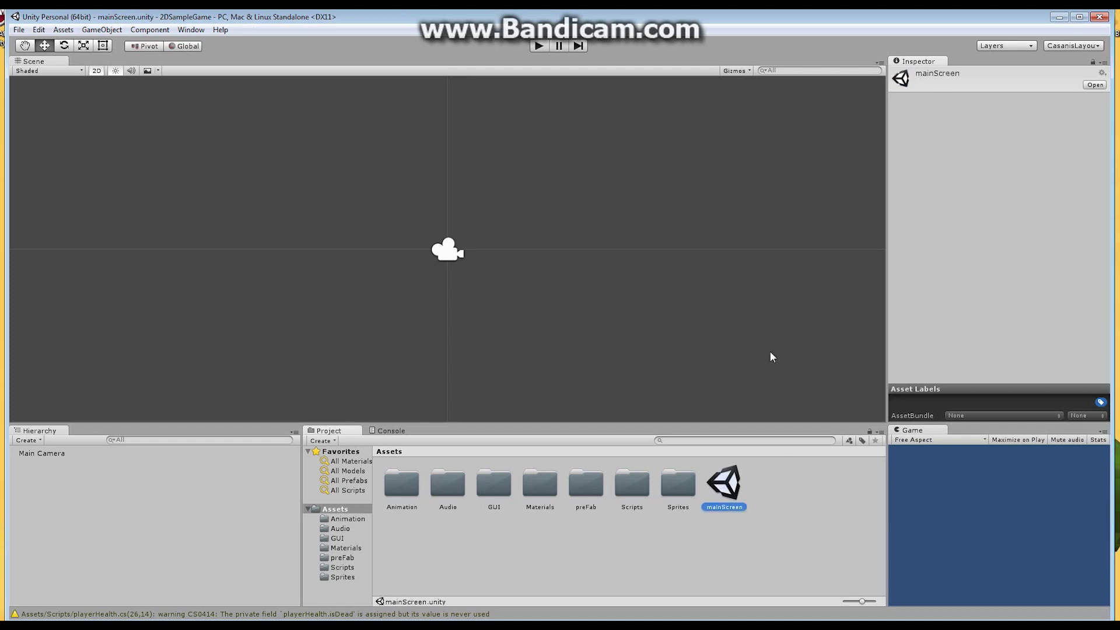
double_click(725, 485)
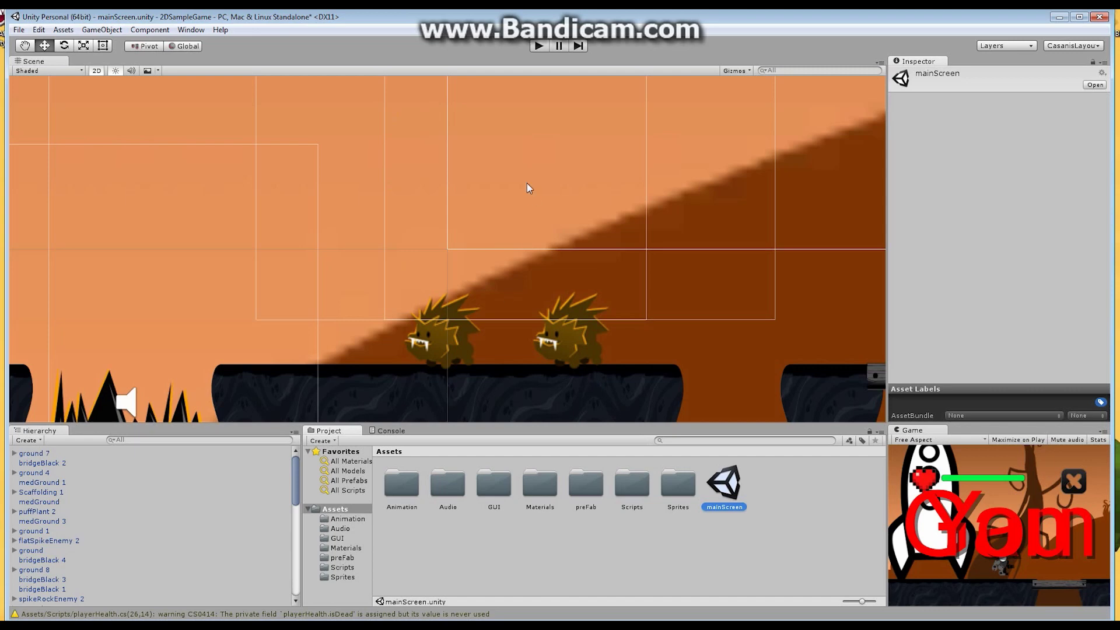
- Examine the whole mainScreen level in the Scene view, from the rocket start across the platforms and enemies to winningDoorLocation
scroll(610, 225, "down", 3)
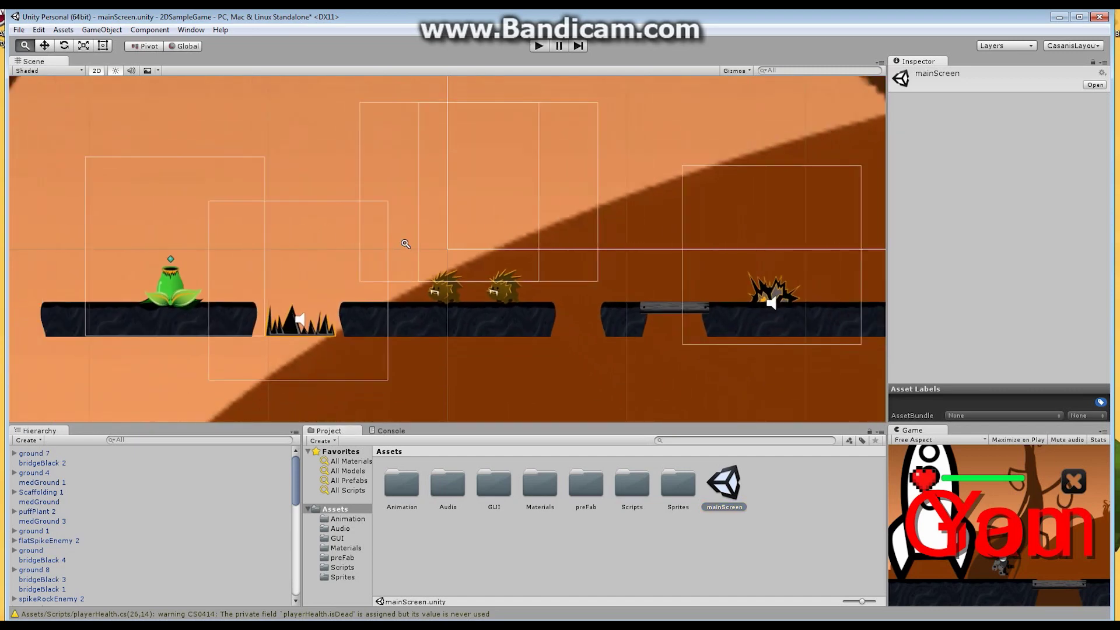
middle_click_drag(443, 245, 508, 259)
scroll(650, 264, "down", 3)
scroll(533, 261, "down", 2)
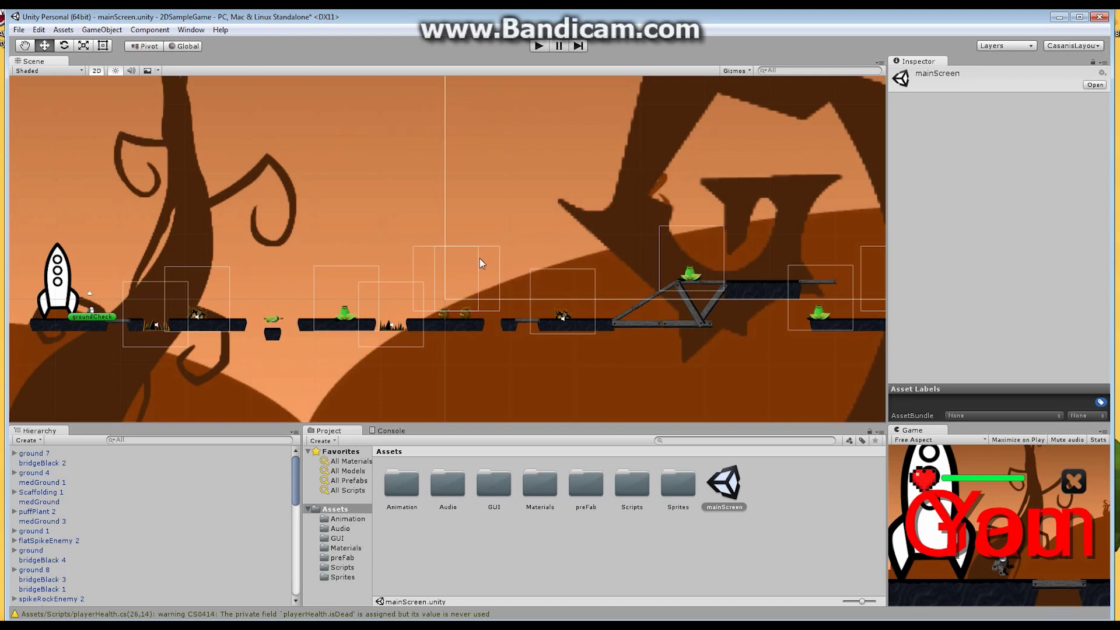
scroll(579, 270, "down", 3)
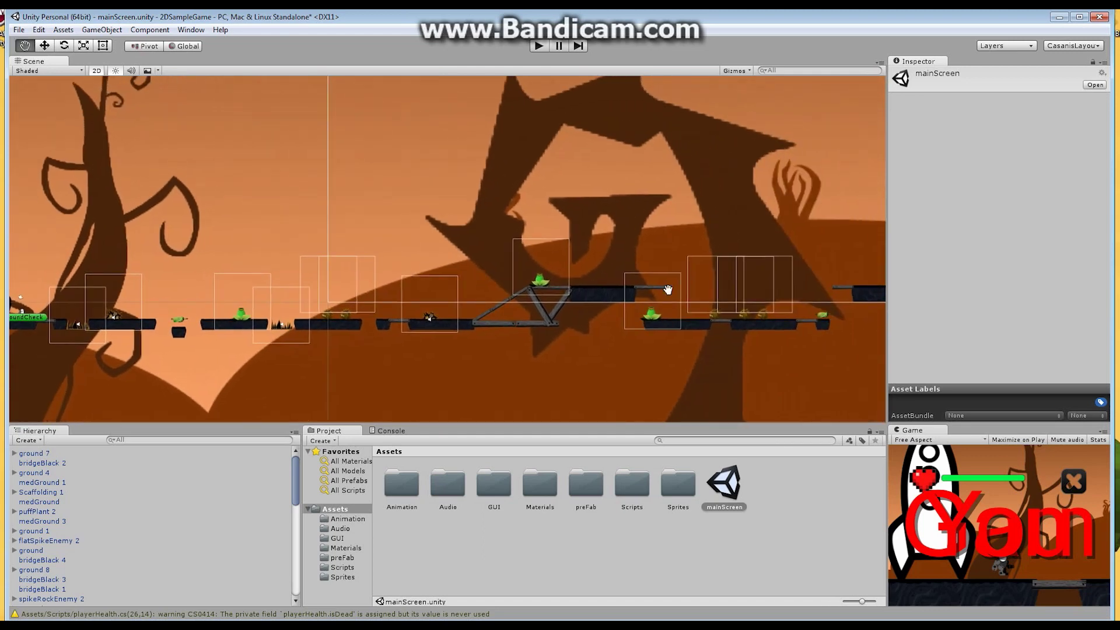
mouse_move(409, 284)
middle_mouse_down()
mouse_move(555, 268)
mouse_move(396, 265)
middle_mouse_up()
scroll(474, 260, "down", 3)
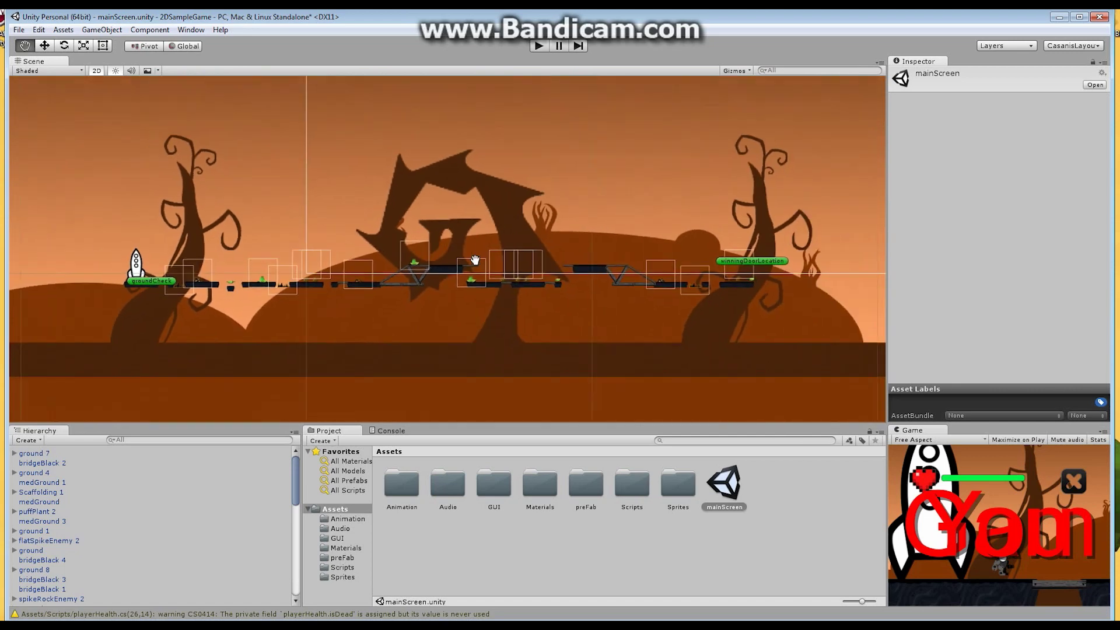
scroll(633, 263, "up", 5)
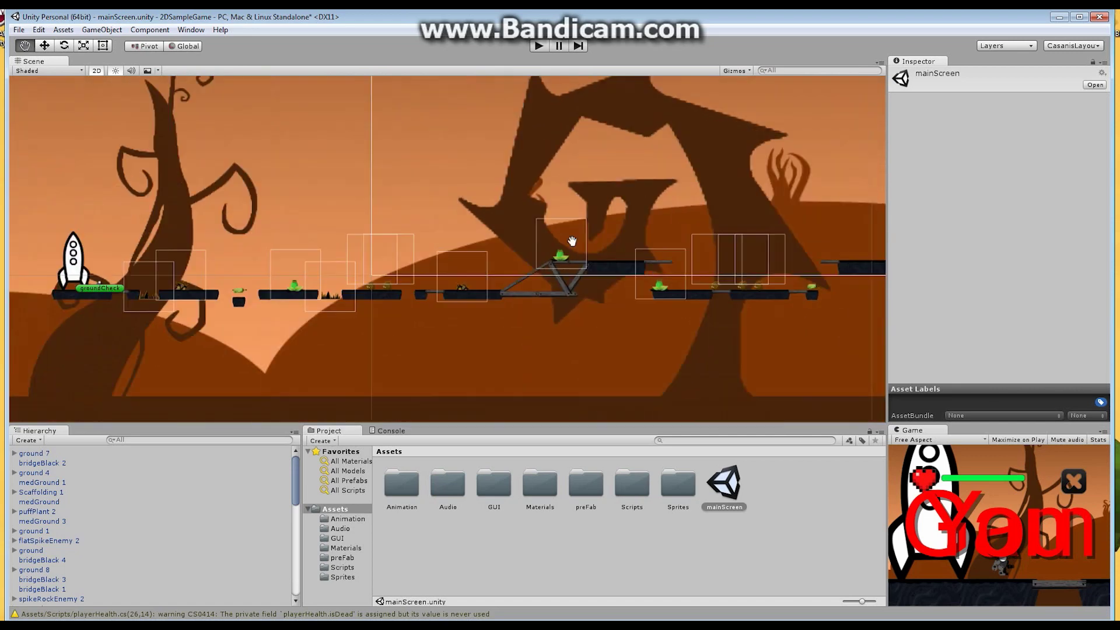
middle_click_drag(616, 241, 387, 262)
middle_click_drag(607, 252, 500, 243)
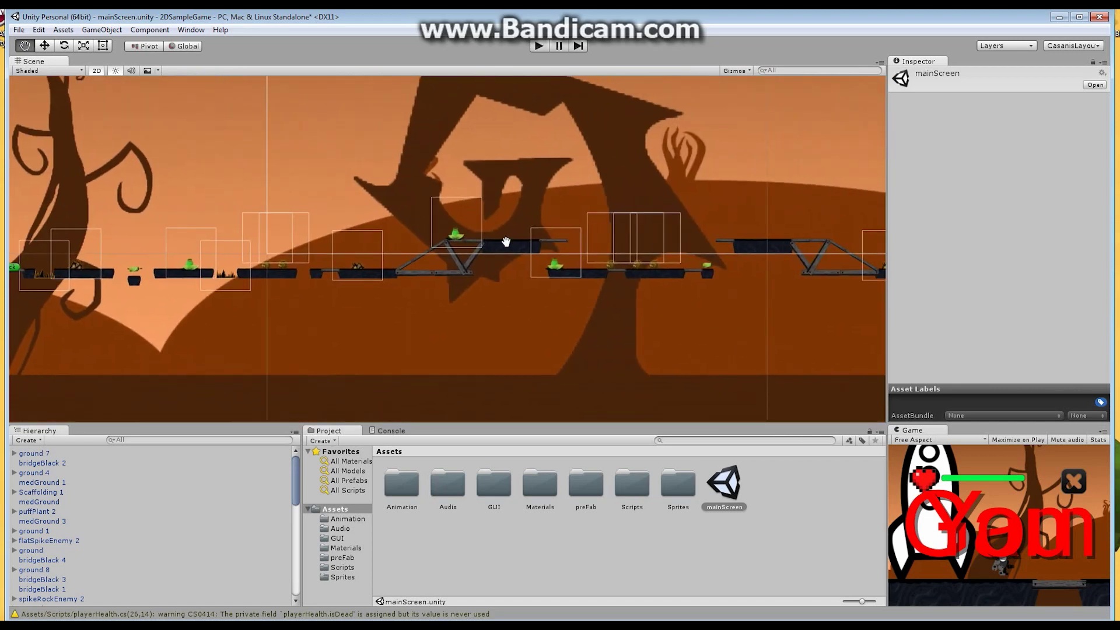
scroll(698, 239, "down", 2)
scroll(698, 239, "down", 2)
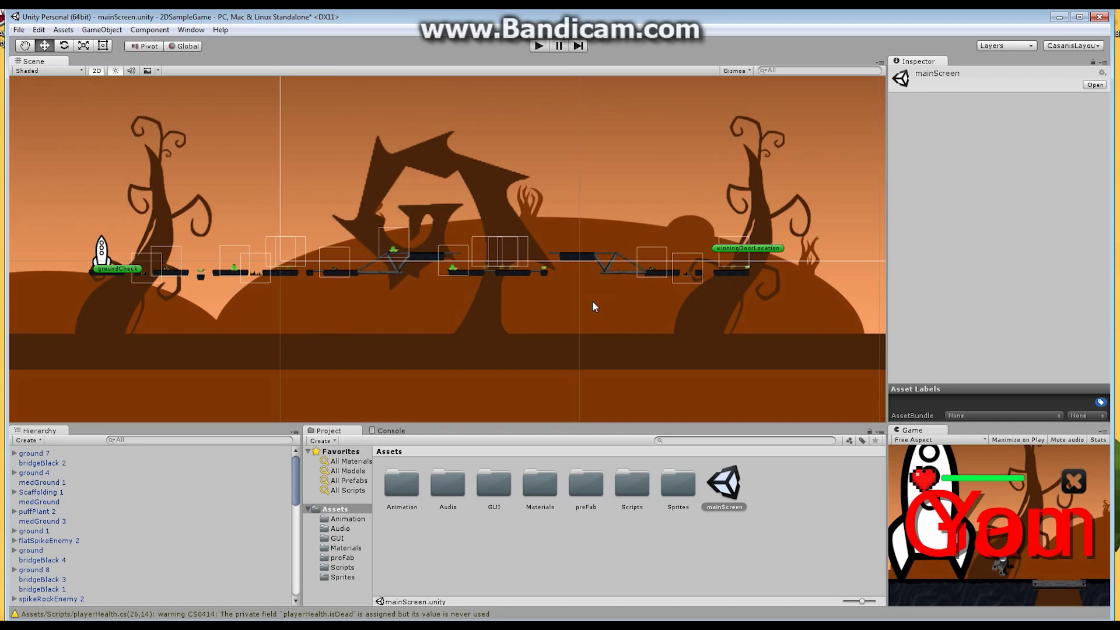
scroll(593, 306, "down", 3)
middle_click_drag(419, 137, 525, 203)
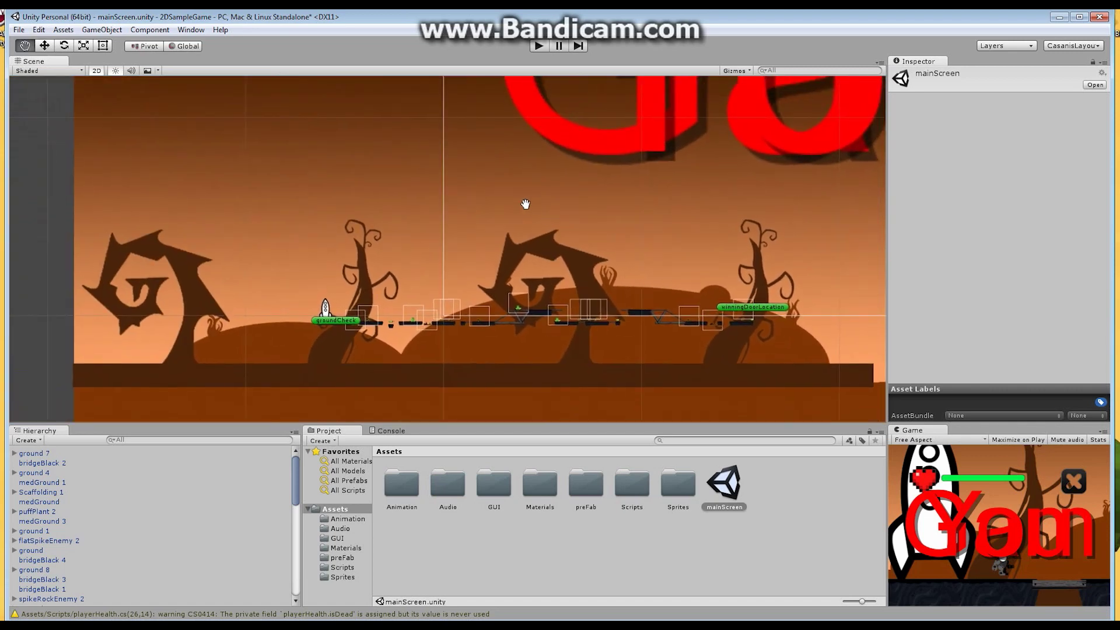
scroll(525, 204, "down", 4)
middle_click_drag(450, 226, 385, 235)
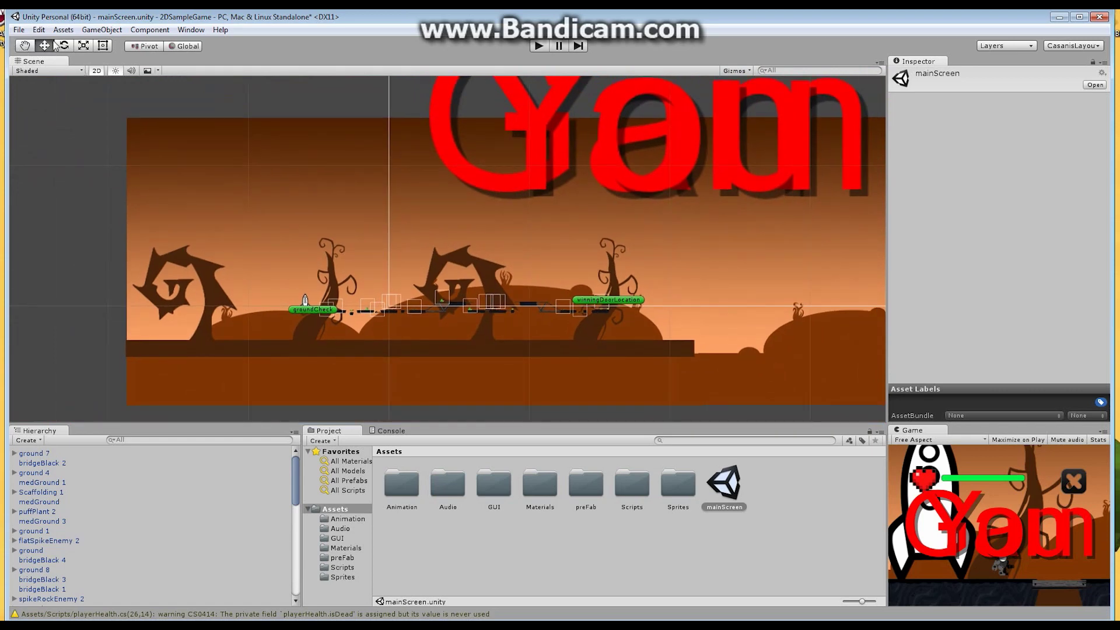
- Pan across the mainScreen level with the Hand tool
left_click(25, 45)
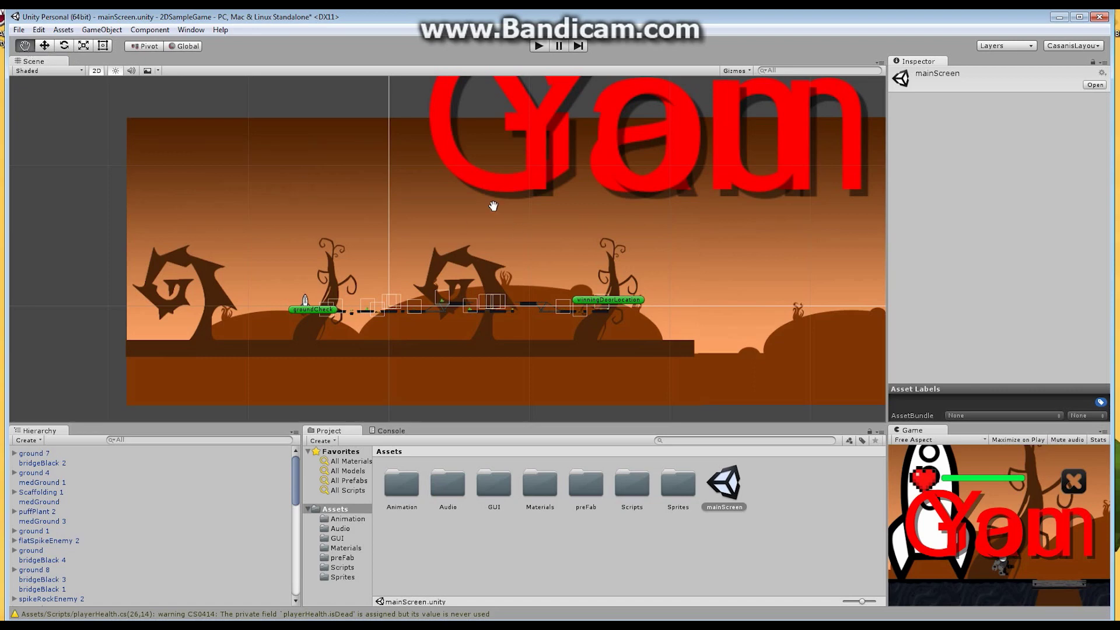
left_click_drag(493, 206, 466, 251)
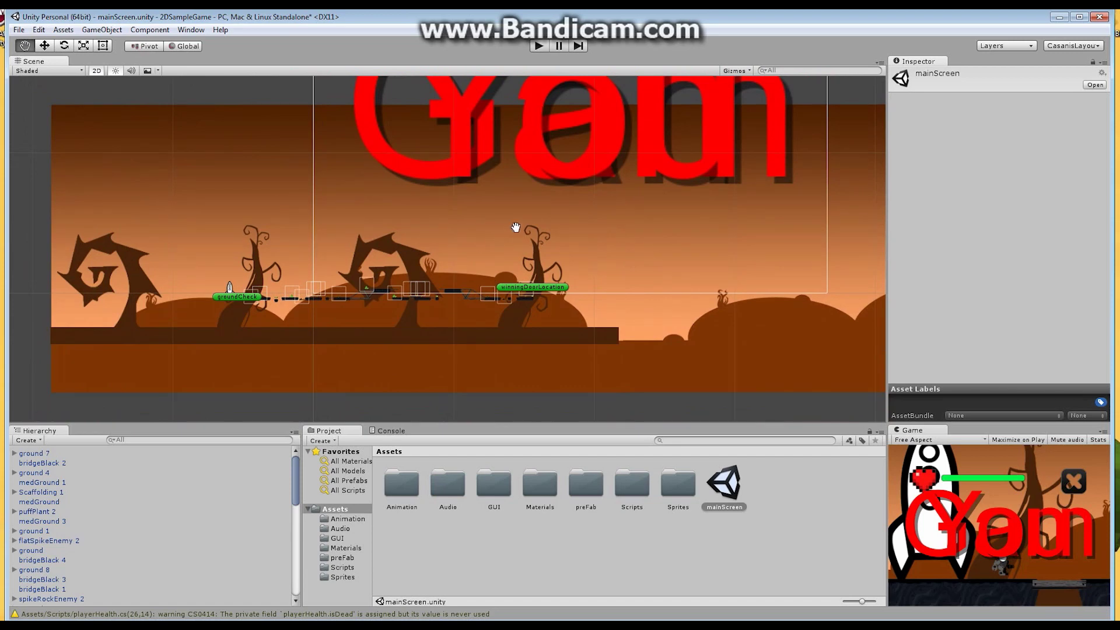
left_click_drag(515, 228, 563, 254)
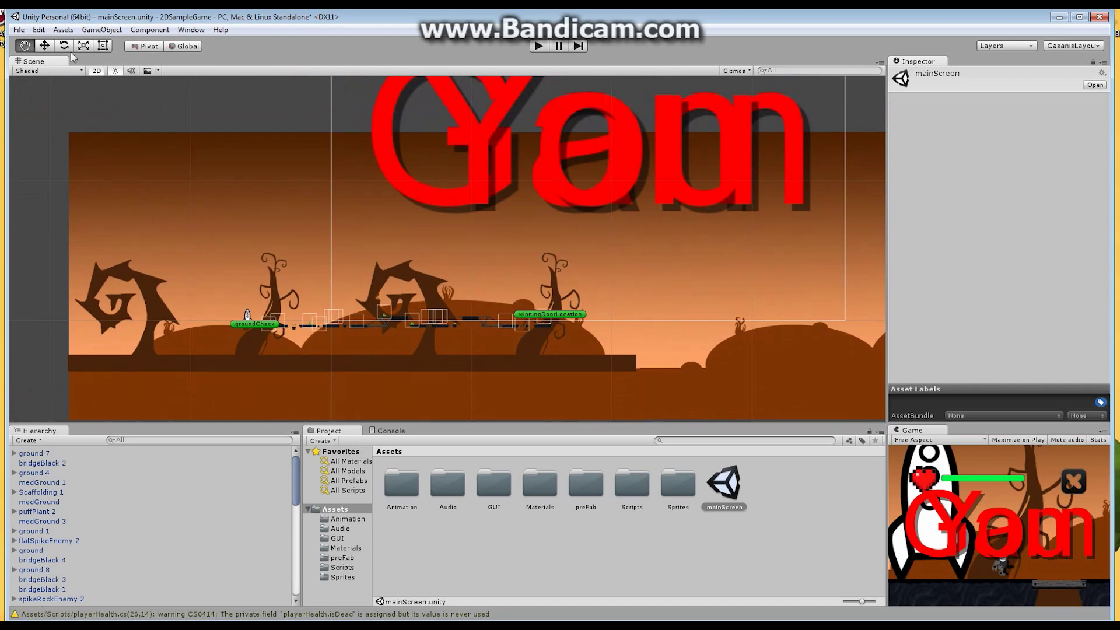
- Select the rocket with the Move tool and frame it in the Scene view
left_click(45, 47)
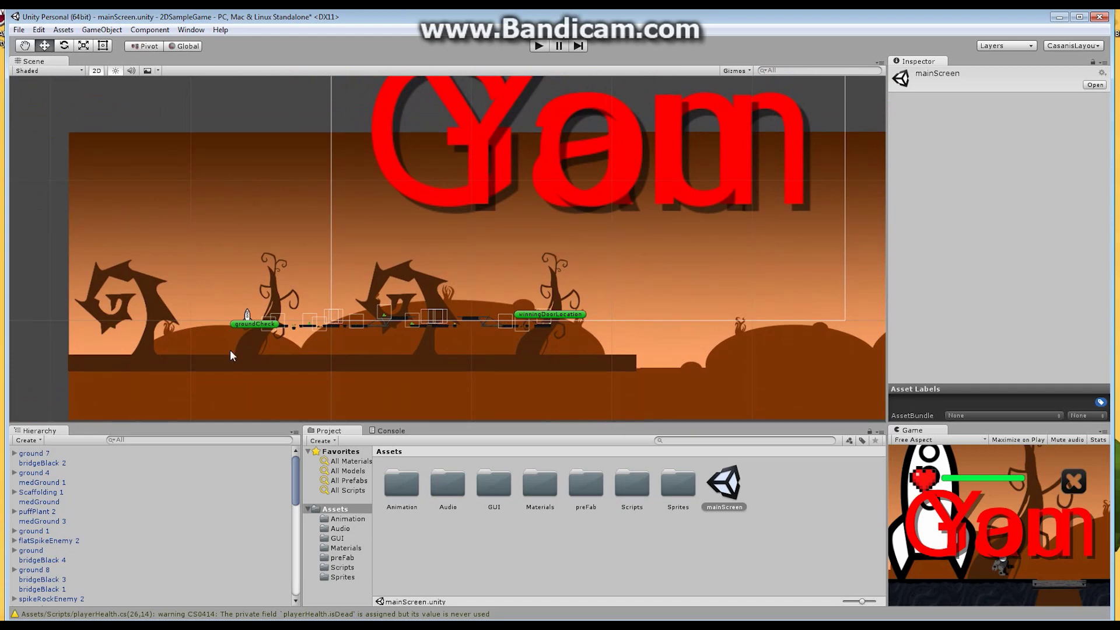
right_click_drag(345, 321, 629, 261, "alt")
left_click(572, 209)
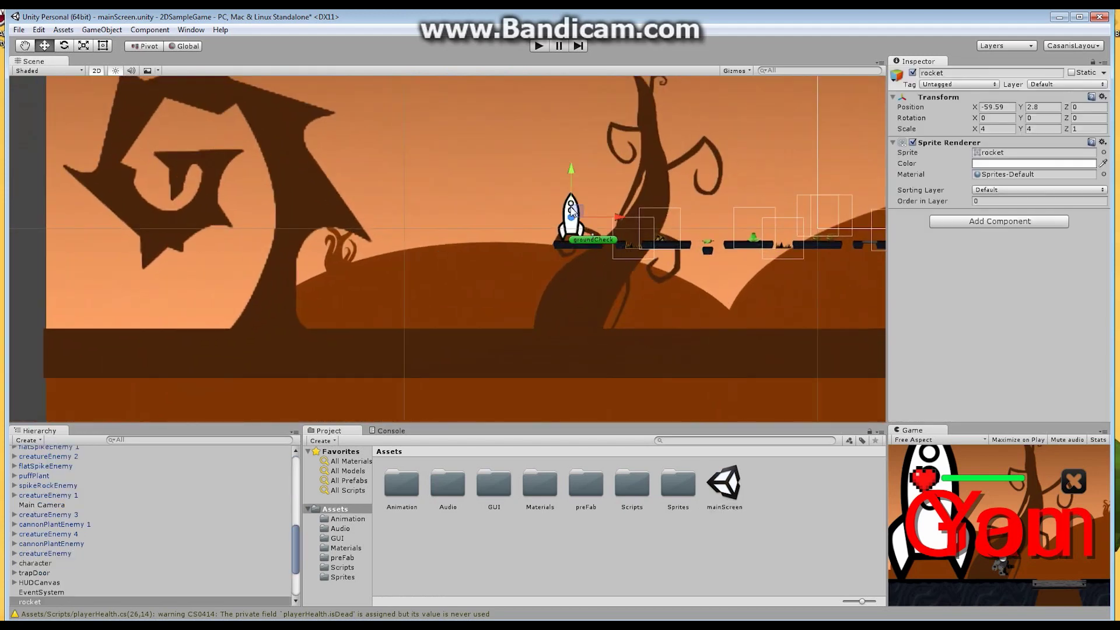
key("f")
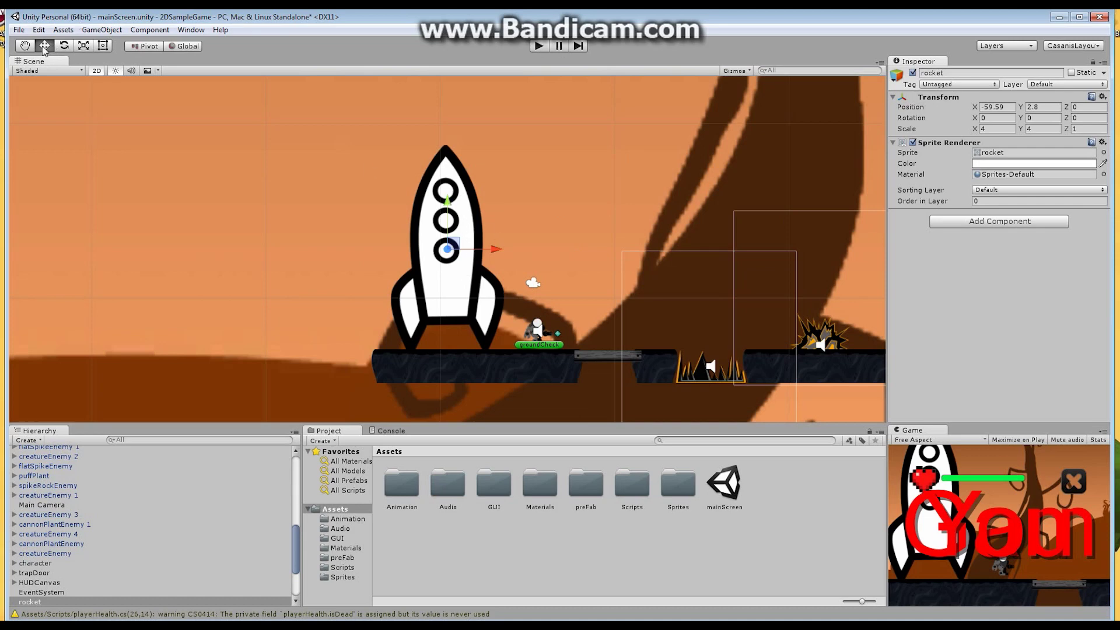
- Try moving the rocket up to about Y 5 and along its horizontal axis, and undo both moves
left_click_drag(450, 204, 449, 167)
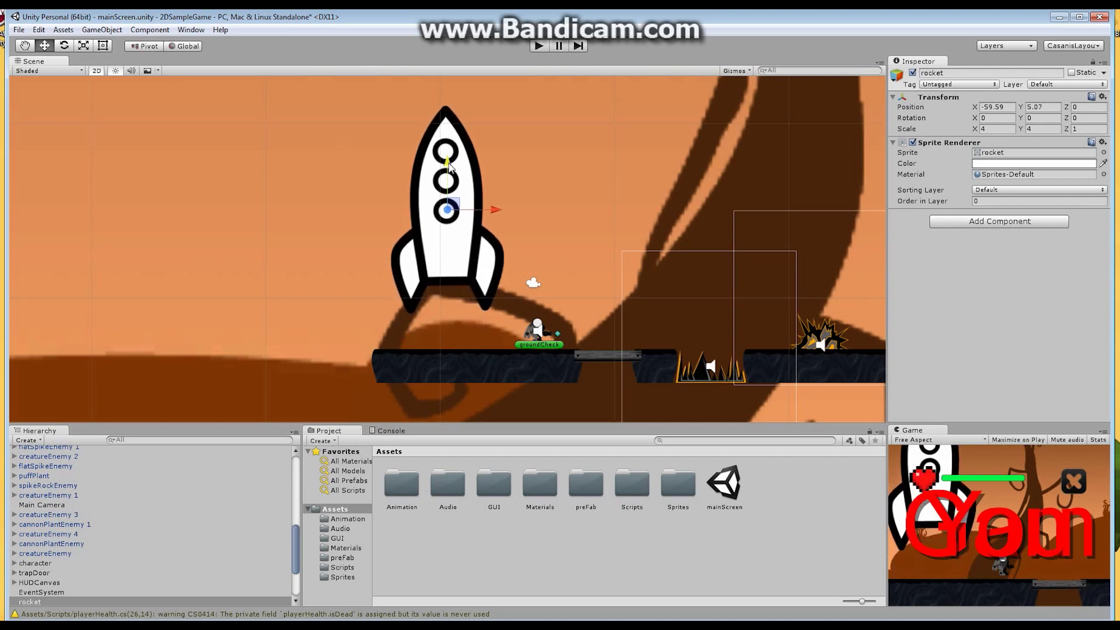
left_click_drag(492, 209, 525, 215)
key("ctrl+z")
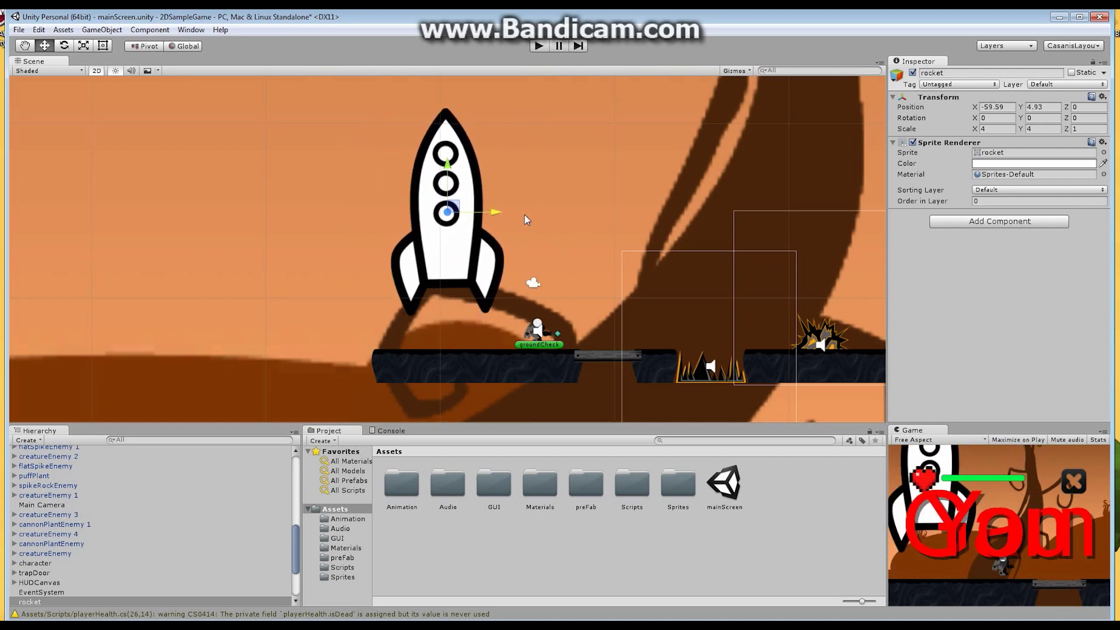
key("ctrl+z")
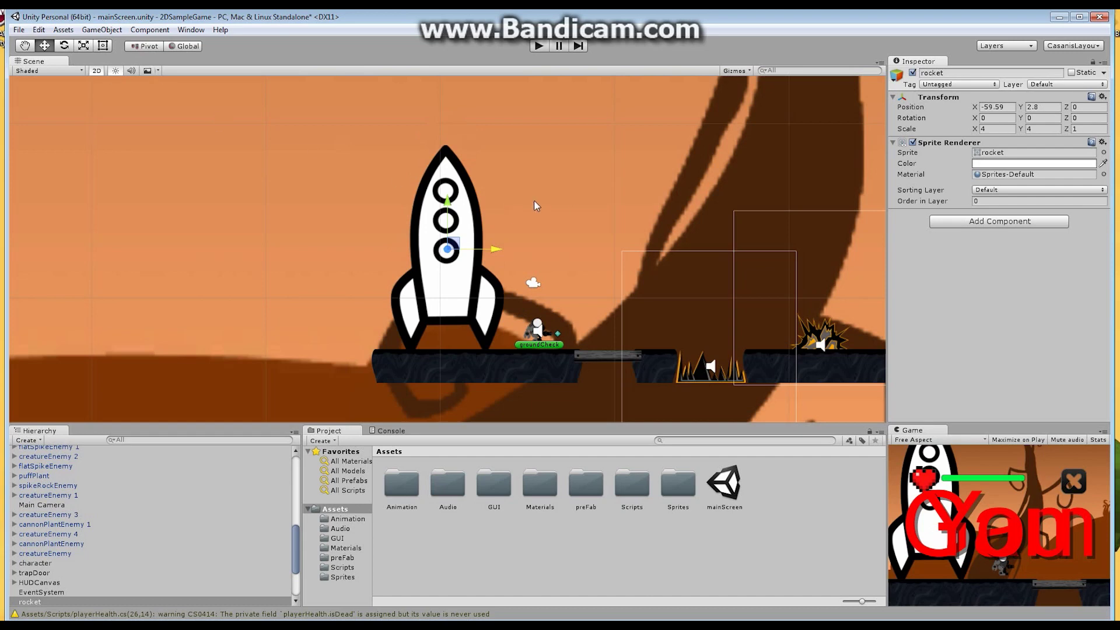
- Try rotating the rocket with the Rotate tool in the 2D view, and undo the rotation
left_click(65, 45)
left_click_drag(485, 219, 399, 198)
key("ctrl+z")
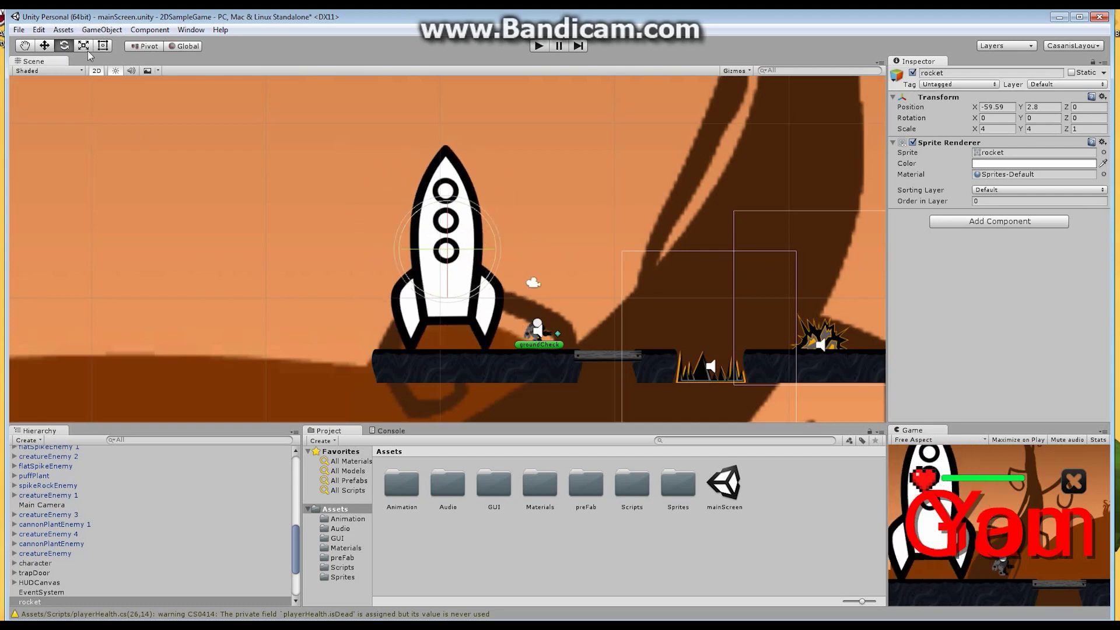
- Compare the scene around the rocket in the 3D perspective and the 2D view
left_click(96, 70)
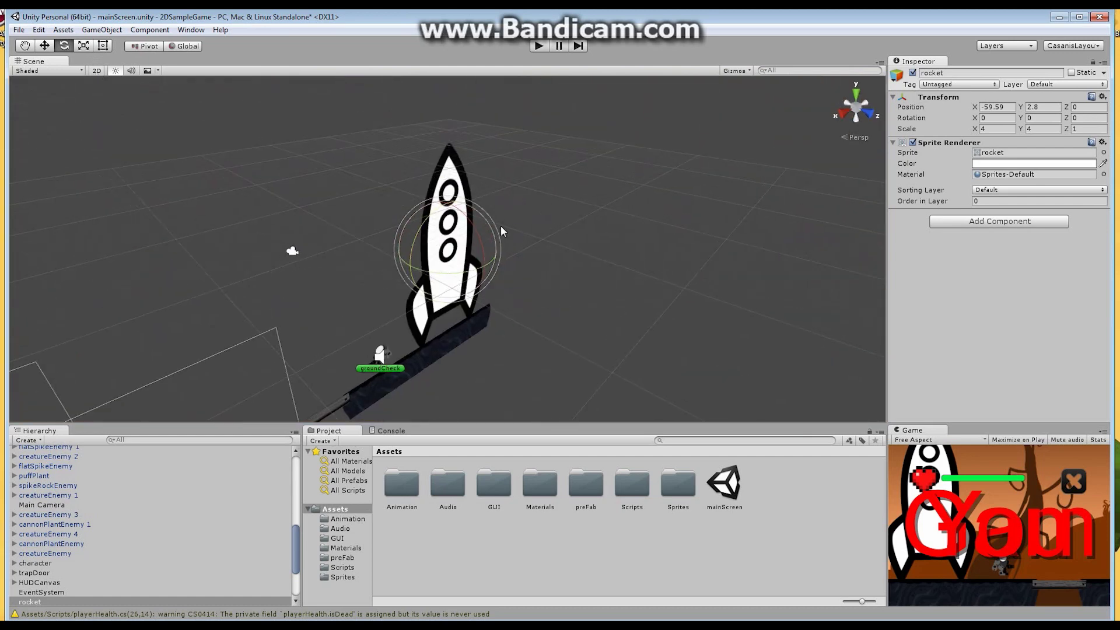
left_click_drag(572, 220, 514, 226, "alt")
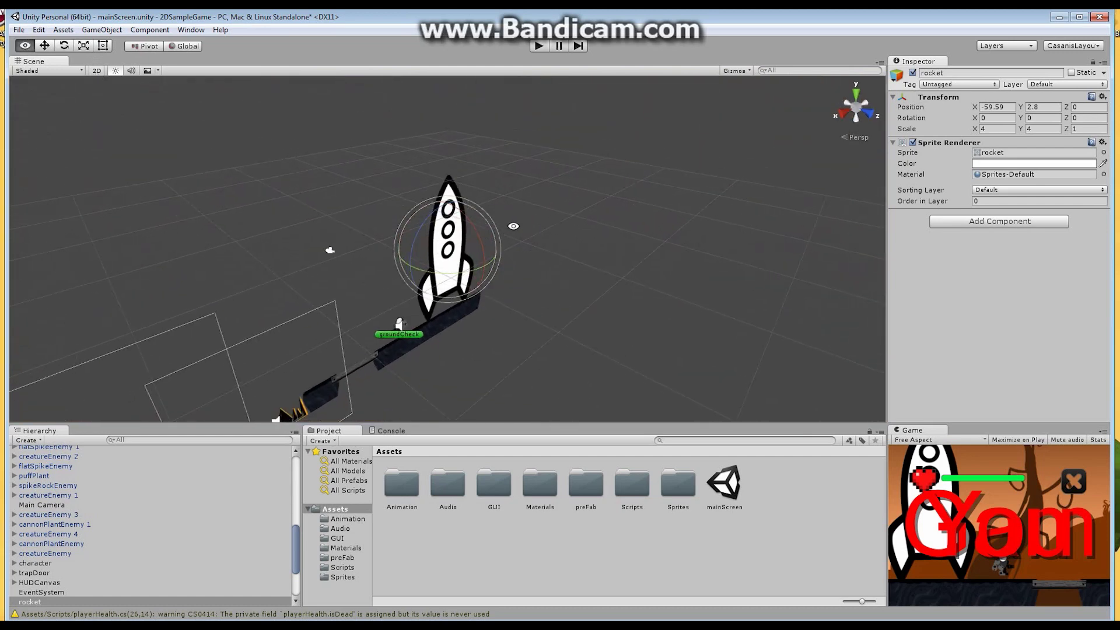
left_click(97, 70)
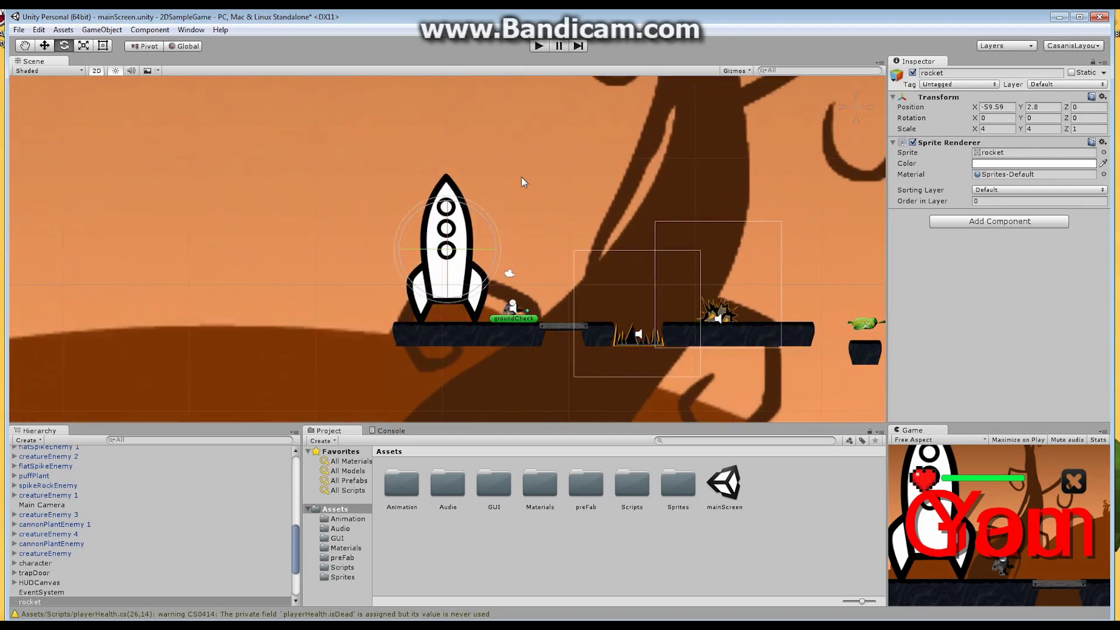
left_click(96, 71)
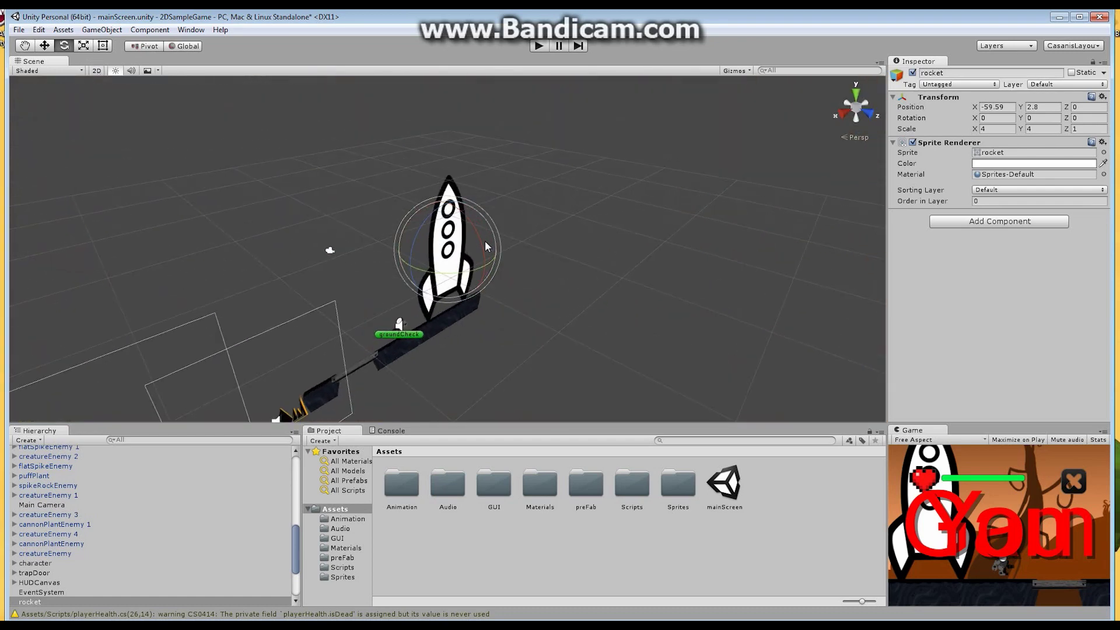
- Try rotating the rocket in the 3D perspective view with the Rotate tool, and undo the rotation
left_click_drag(530, 234, 686, 202, "alt")
right_click_drag(686, 202, 721, 236, "alt")
key("e")
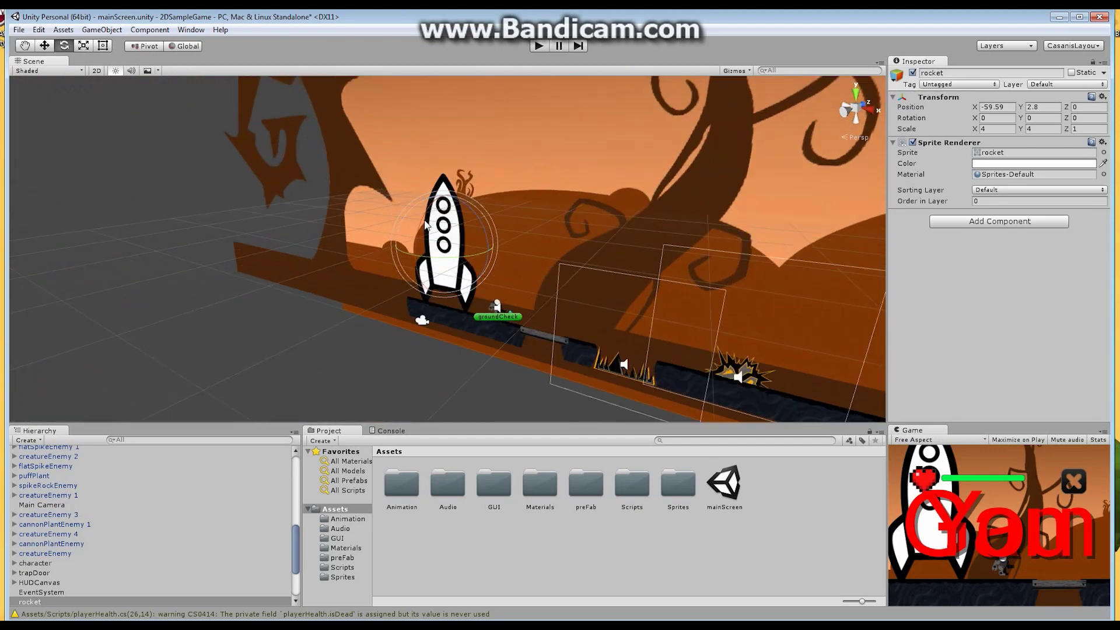
mouse_move(428, 226)
left_mouse_down()
mouse_move(459, 187)
mouse_move(397, 303)
mouse_move(406, 265)
mouse_move(411, 284)
mouse_move(414, 236)
left_mouse_up()
key("ctrl+z")
- Try scaling the rocket down uniformly to about 3.46 in X and Y with the Scale tool, and undo it
left_click(84, 46)
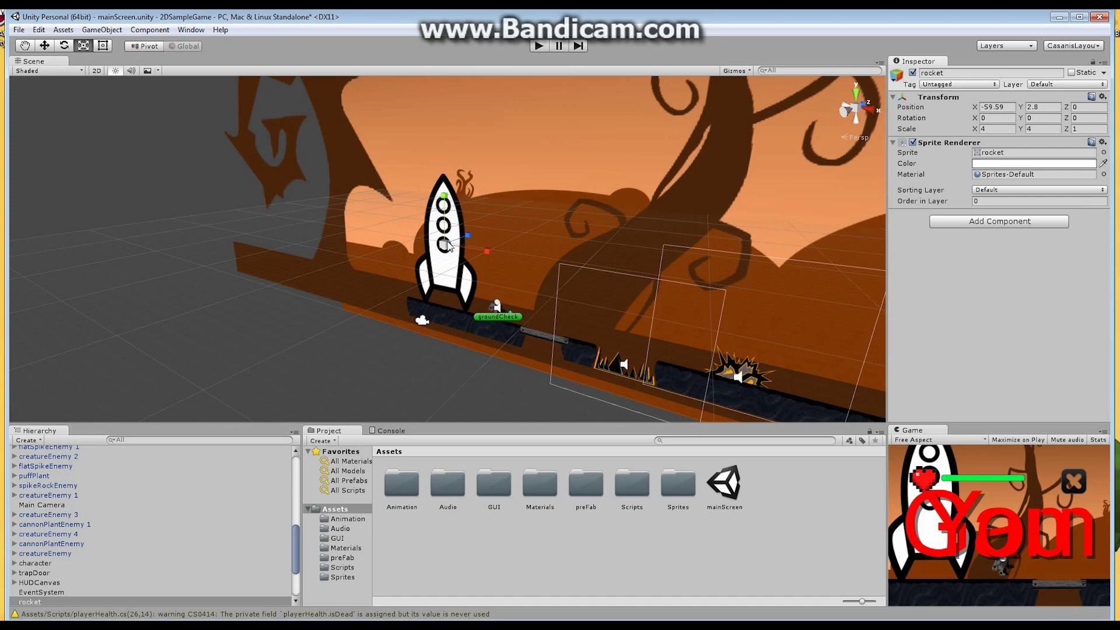
mouse_move(448, 245)
left_mouse_down()
mouse_move(485, 249)
mouse_move(438, 252)
left_mouse_up()
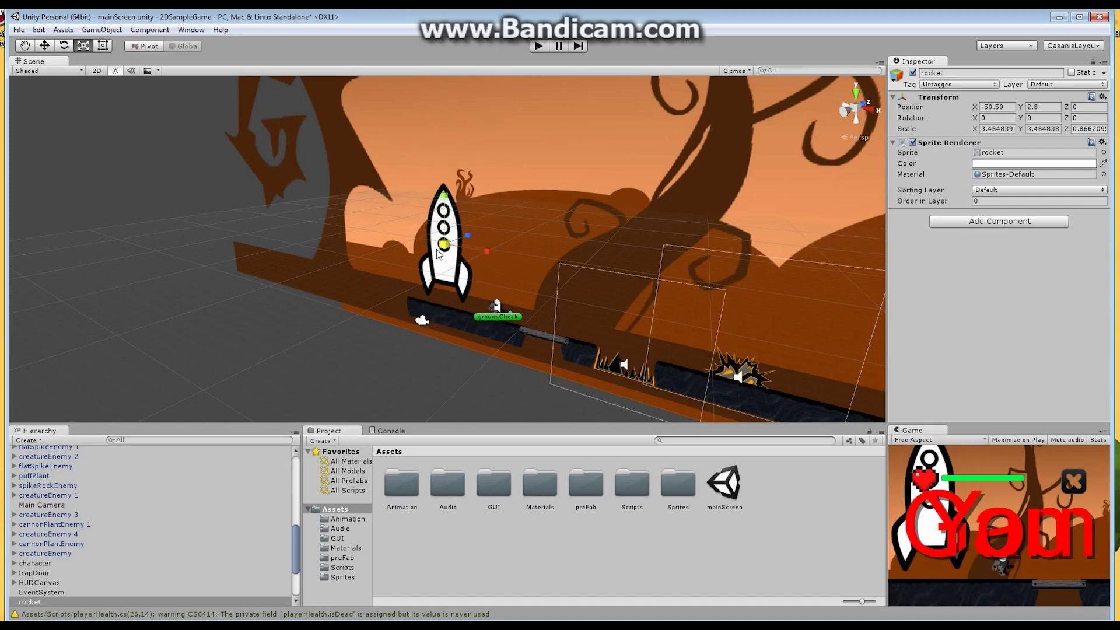
key("ctrl+z")
key("ctrl+z")
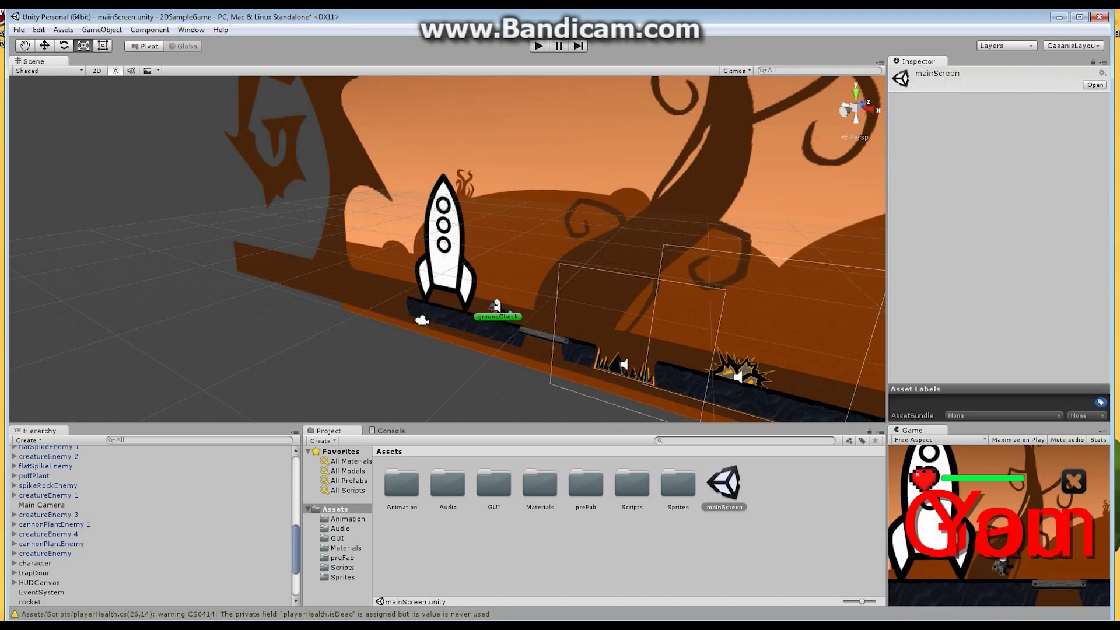
- Try resizing the rocket by its upper corner with the Rect tool in the 2D view, and undo the resize
left_click(104, 46)
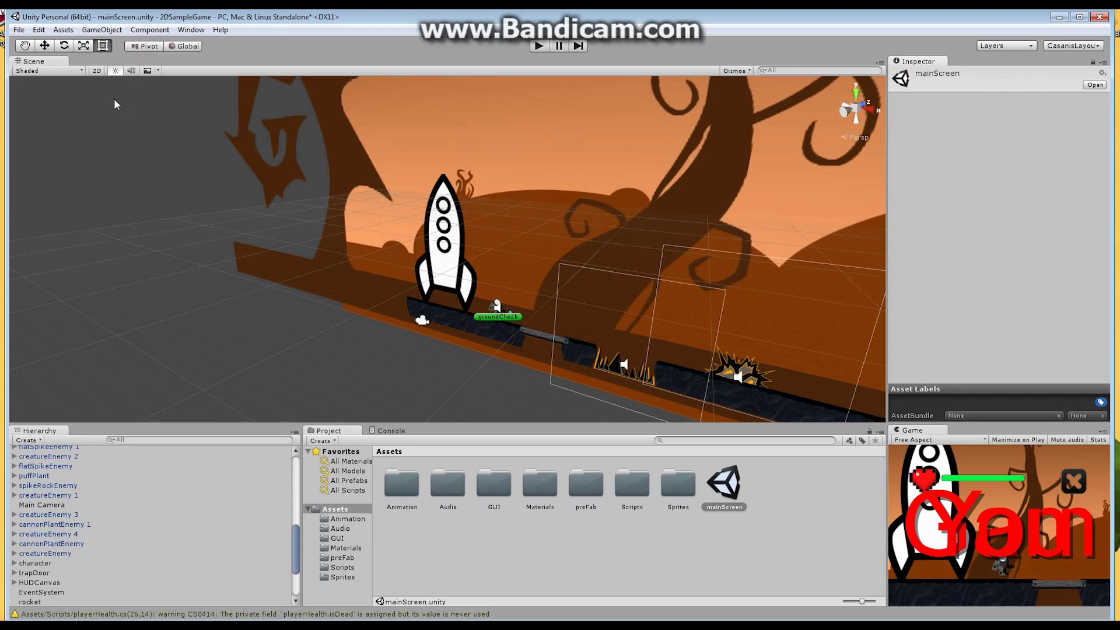
left_click(96, 70)
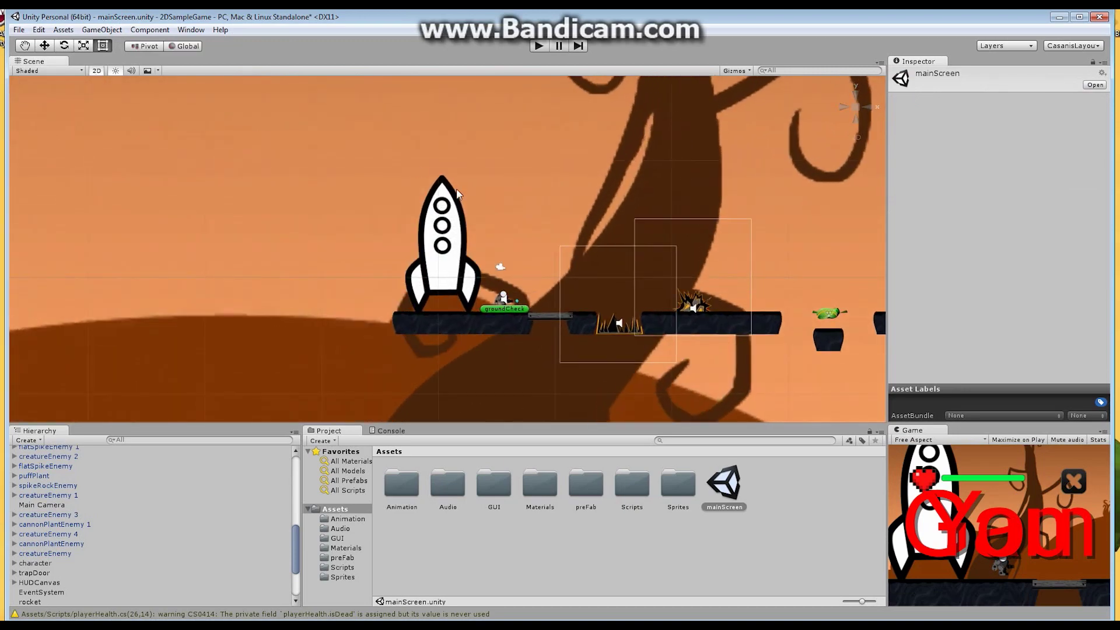
left_click(455, 232)
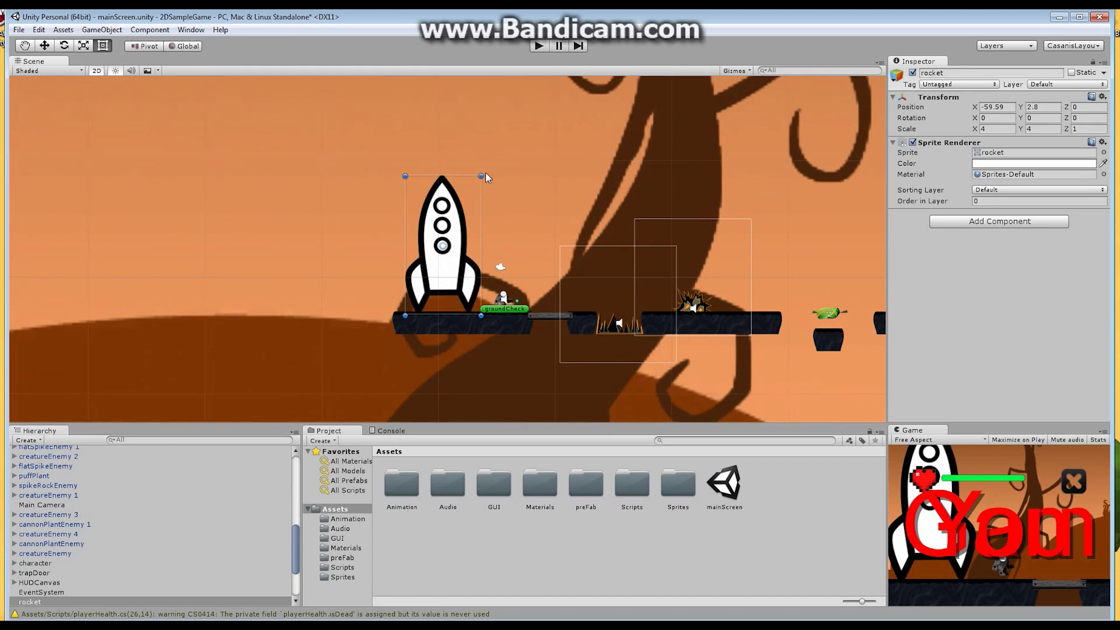
mouse_move(481, 175)
left_mouse_down()
mouse_move(513, 146)
mouse_move(447, 168)
mouse_move(534, 156)
mouse_move(399, 179)
mouse_move(478, 163)
left_mouse_up()
key("ctrl+z")
- Alternate between the Hand and Move tools while panning around the rocket, and keep the Move tool active
left_click(44, 46)
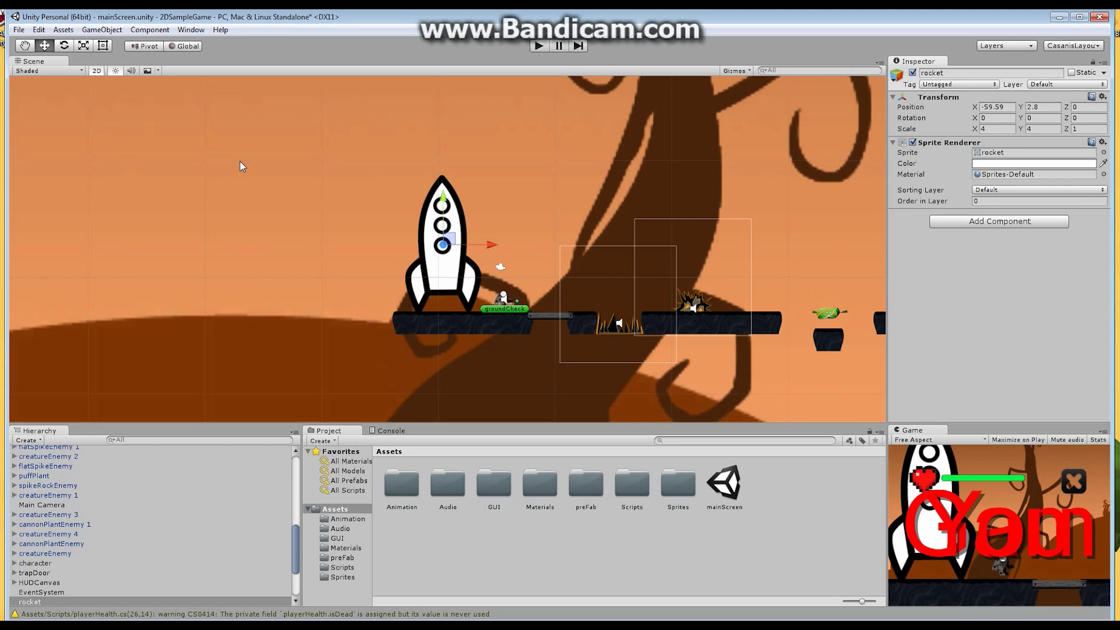
left_click(27, 50)
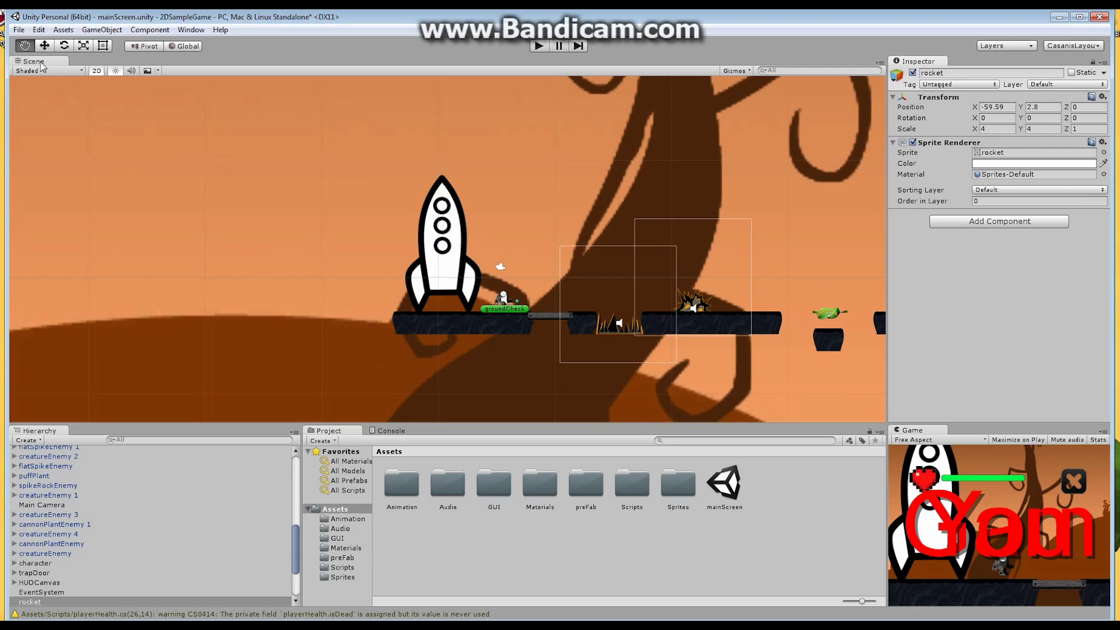
mouse_move(373, 192)
left_mouse_down()
mouse_move(412, 180)
mouse_move(384, 181)
left_mouse_up()
left_click(45, 48)
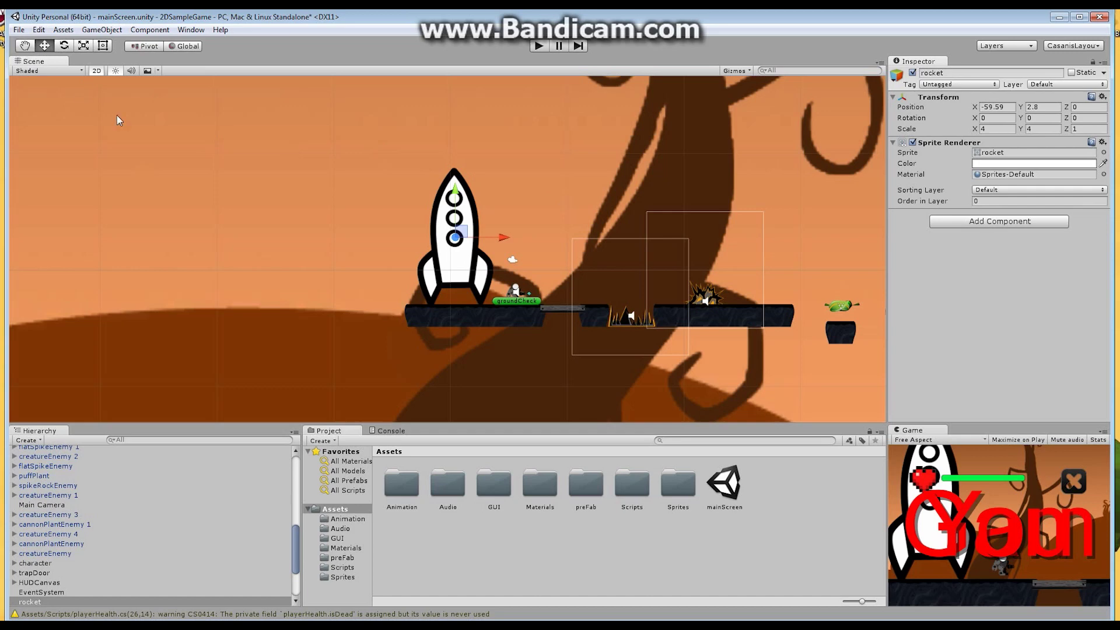
key("q")
left_click_drag(604, 228, 439, 220)
key("w")
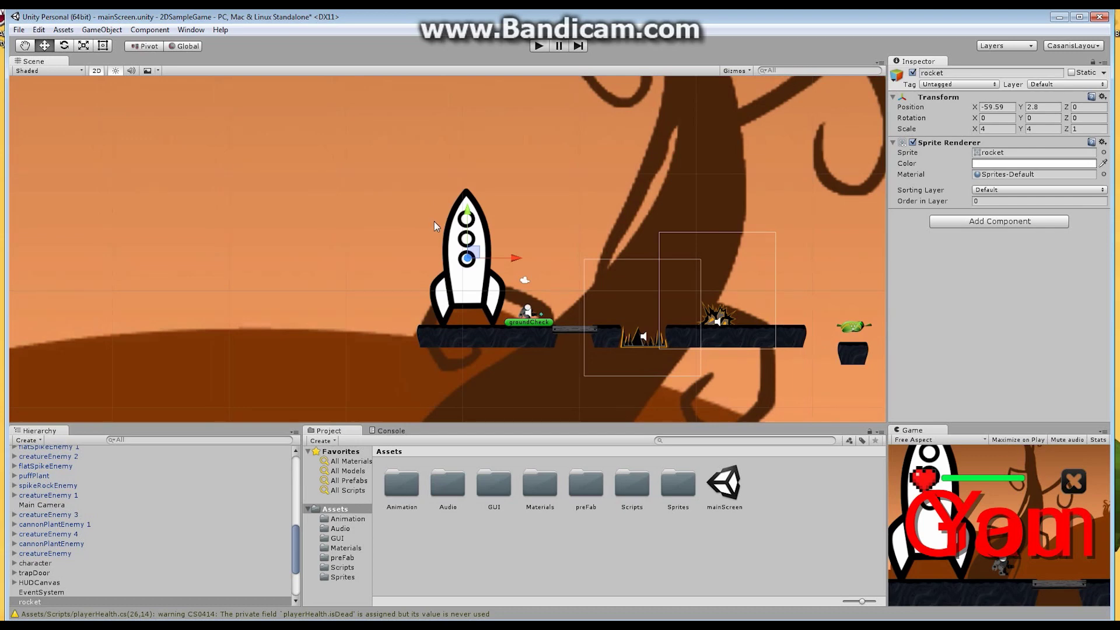
middle_click_drag(434, 222, 529, 215)
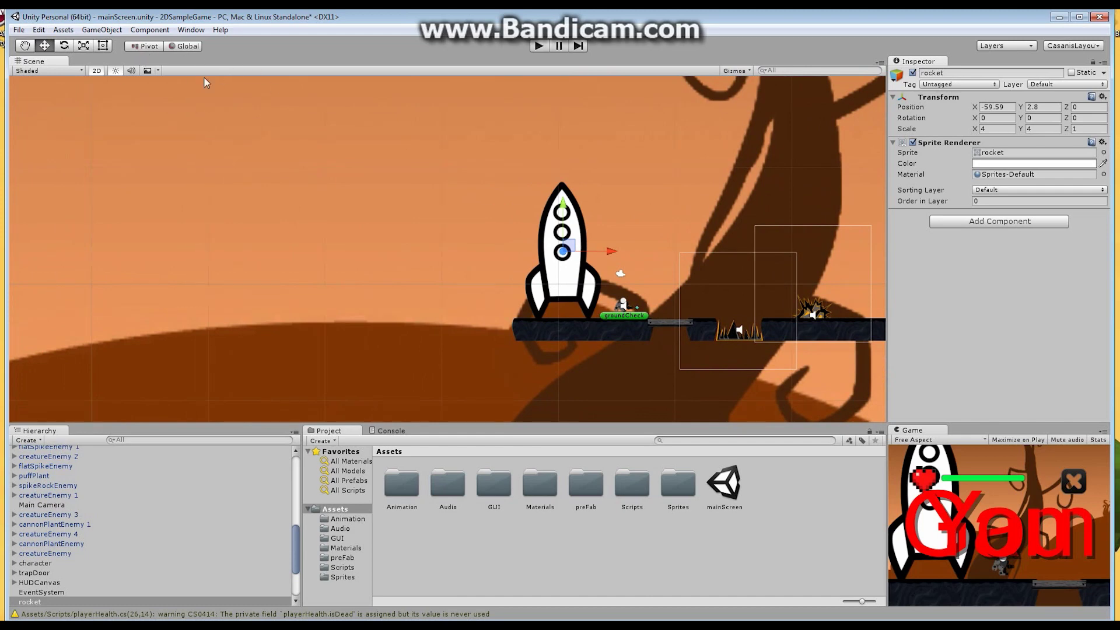
- Try the Center handle position and Local handle rotation, restoring Pivot and Global
left_click(149, 47)
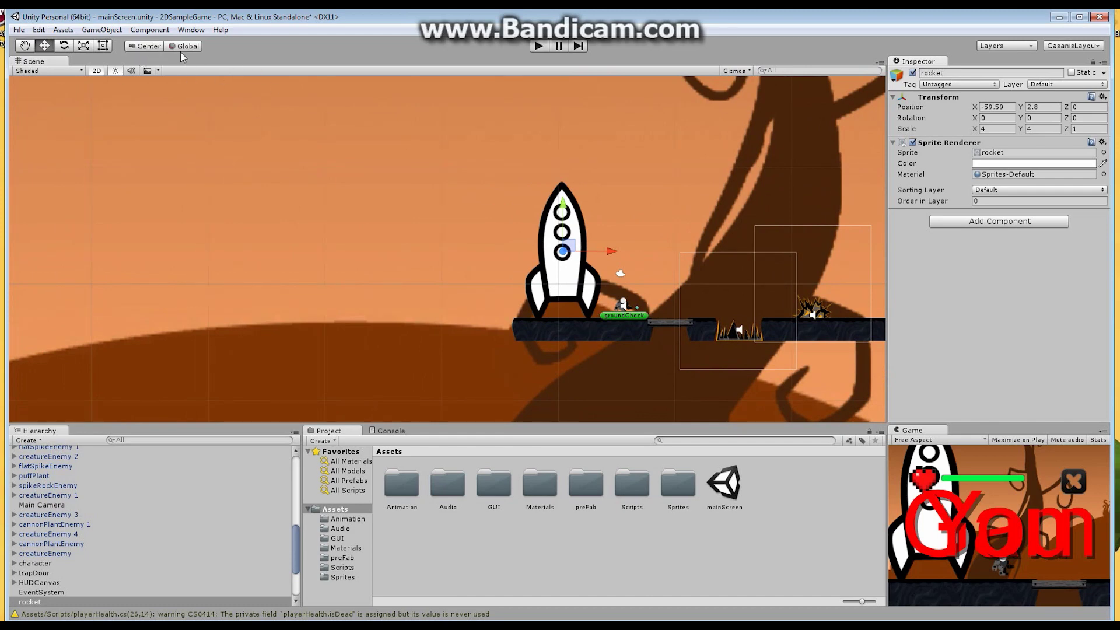
left_click(148, 49)
left_click(187, 49)
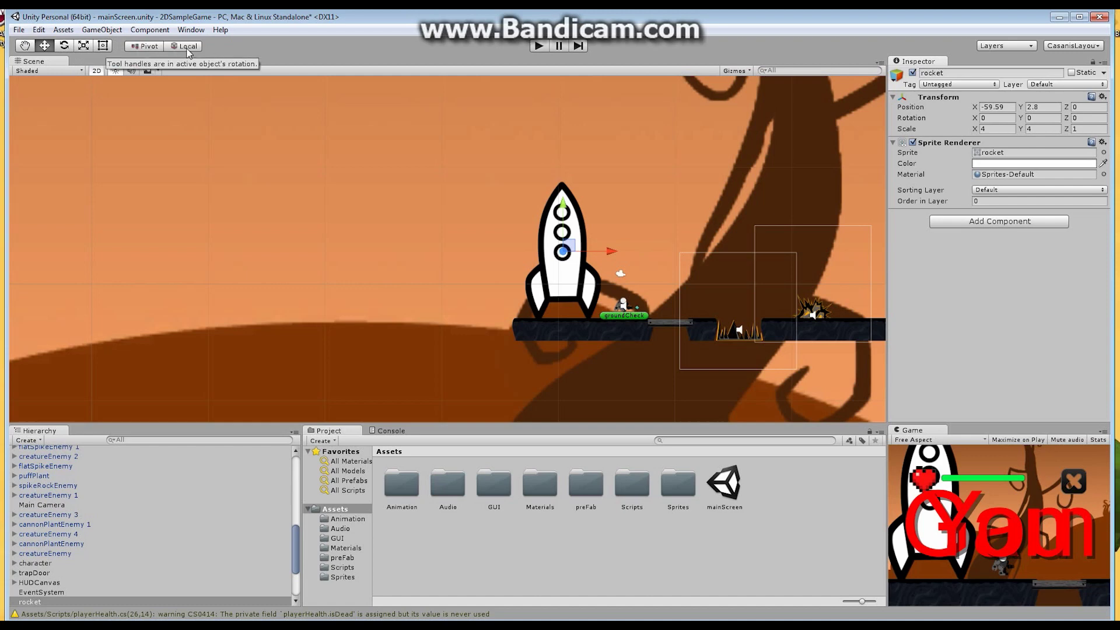
left_click(187, 50)
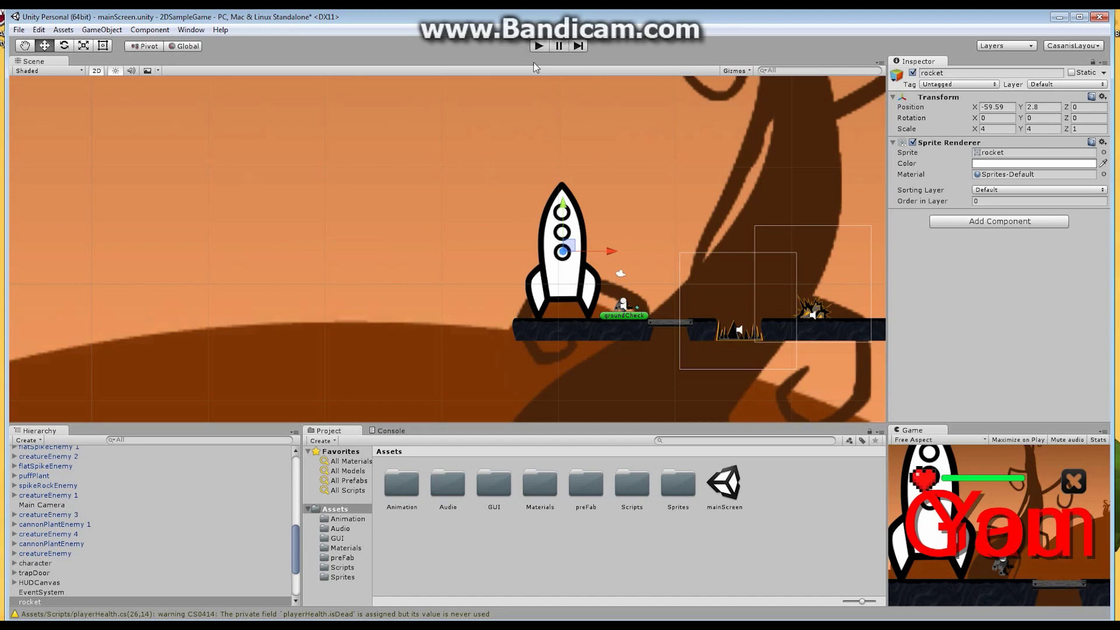
- Run the game in play mode in the small Game view and stop it
left_click(539, 47)
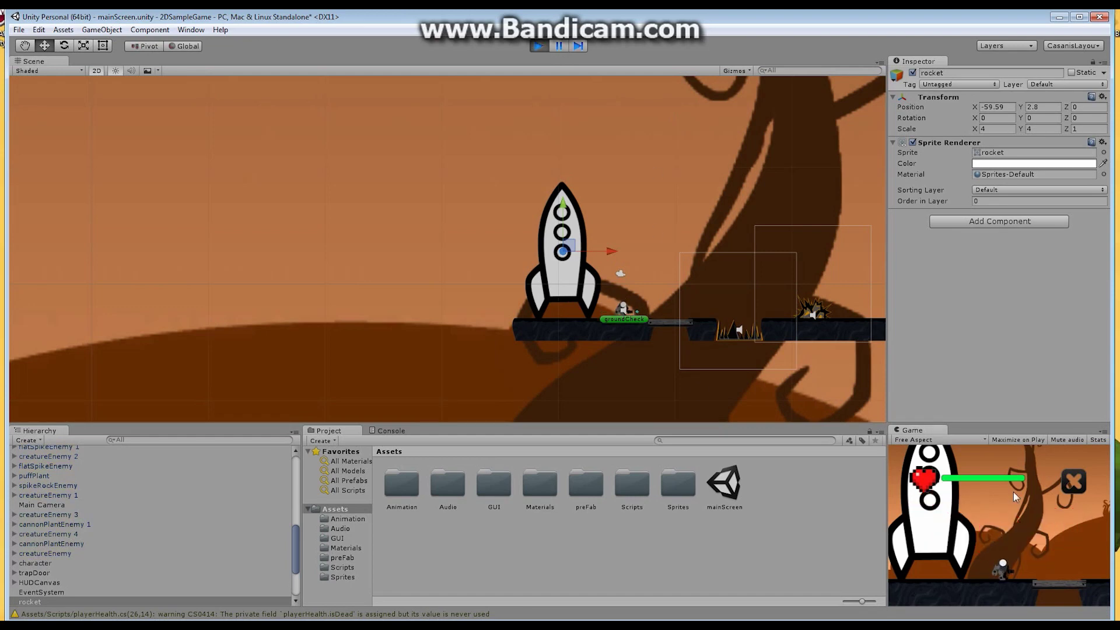
left_click(538, 46)
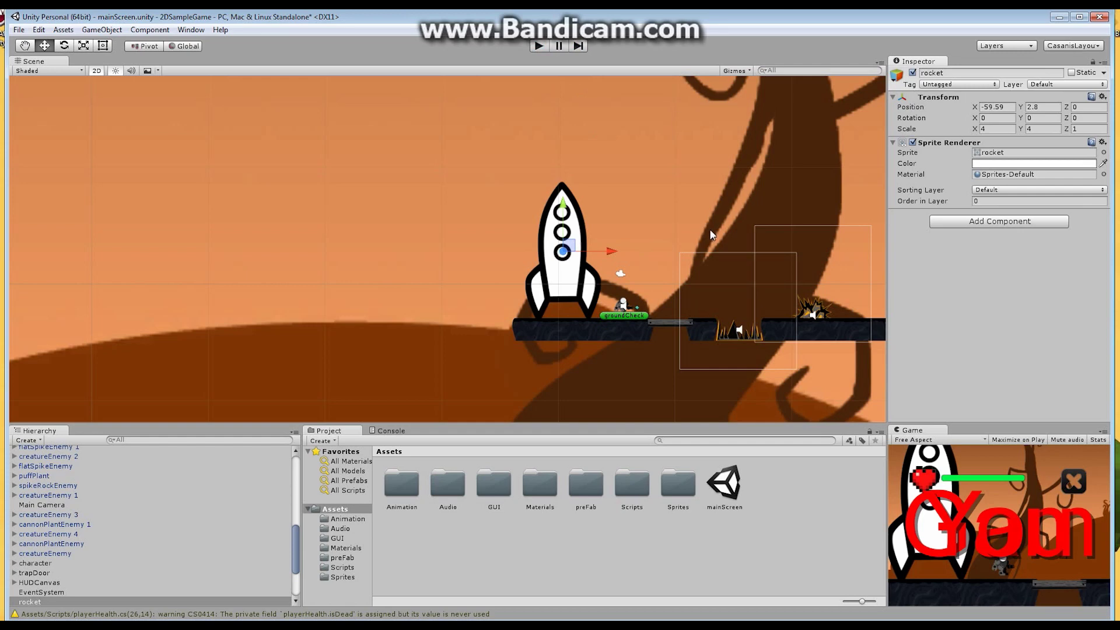
- Enable Maximize on Play and test the maximized game by making the character jump, ending with play mode stopped
left_click(1020, 441)
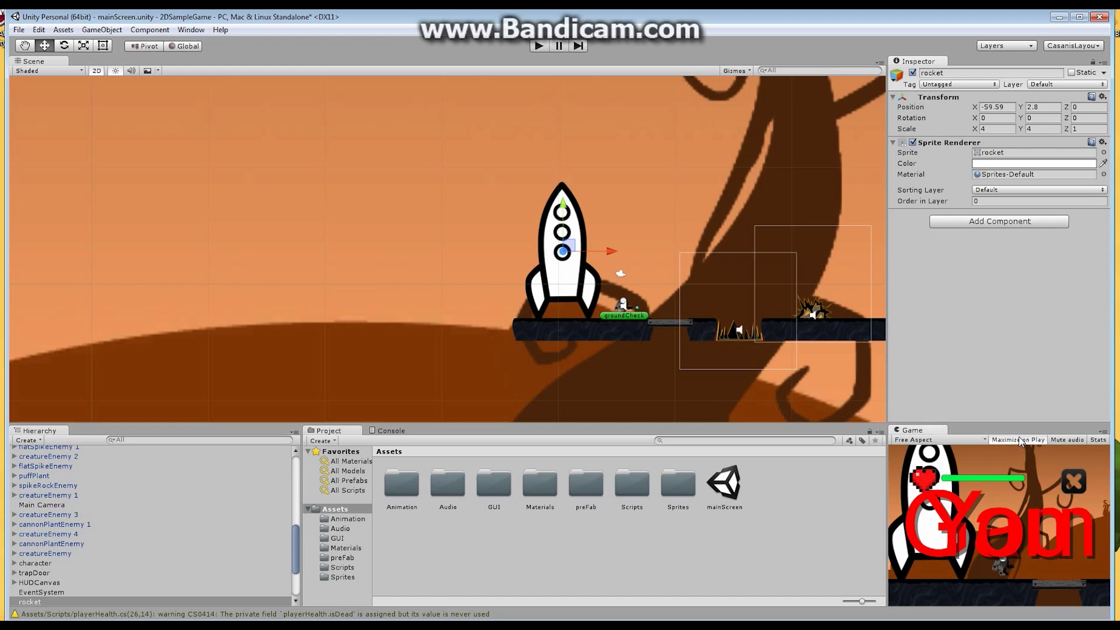
left_click(538, 47)
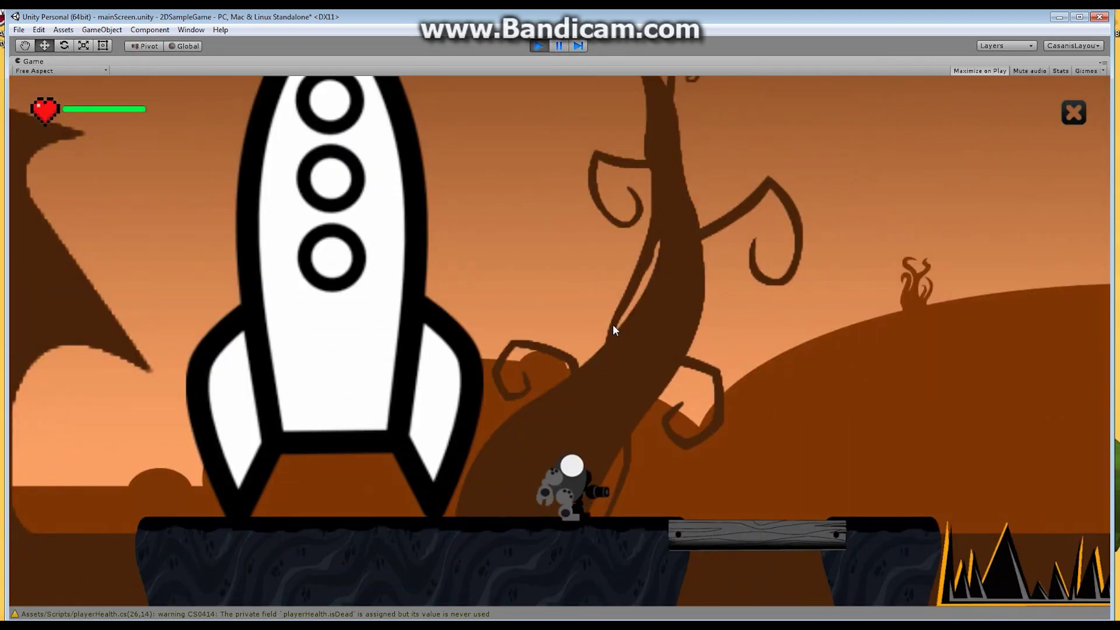
key("space")
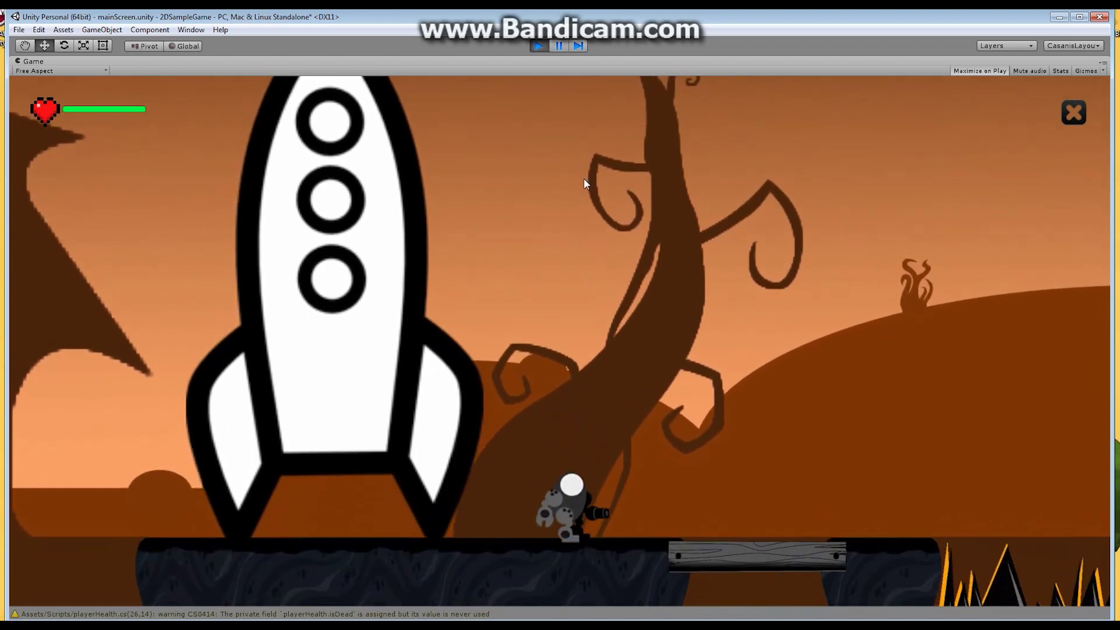
key("space")
left_click(537, 45)
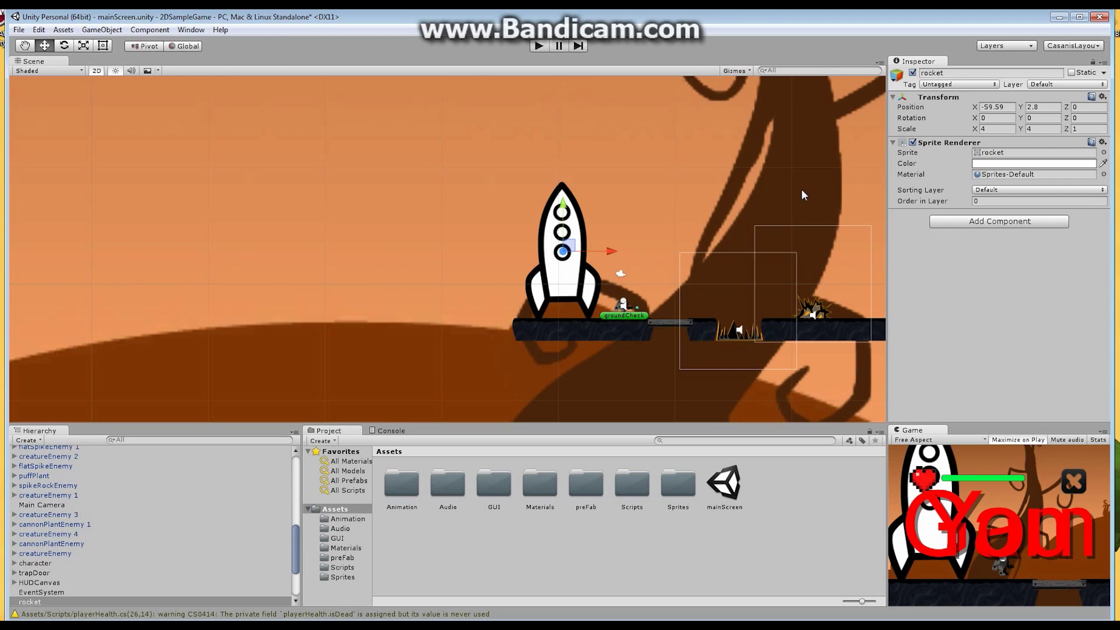
- Review the Scene view's Gizmos options for built-in components and close the list
left_click(736, 71)
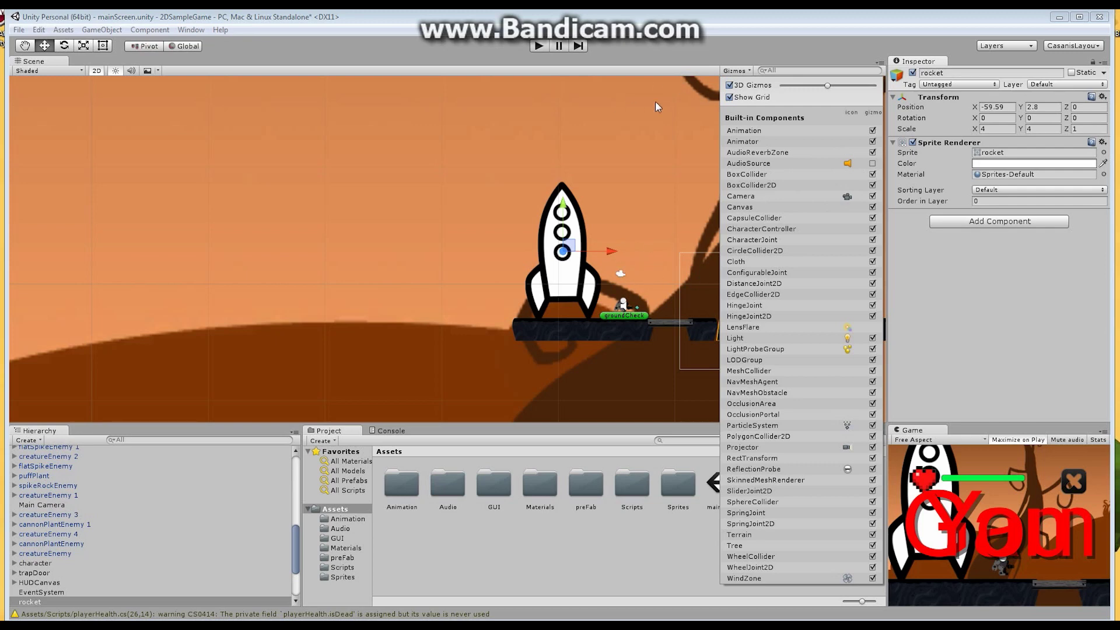
left_click(682, 101)
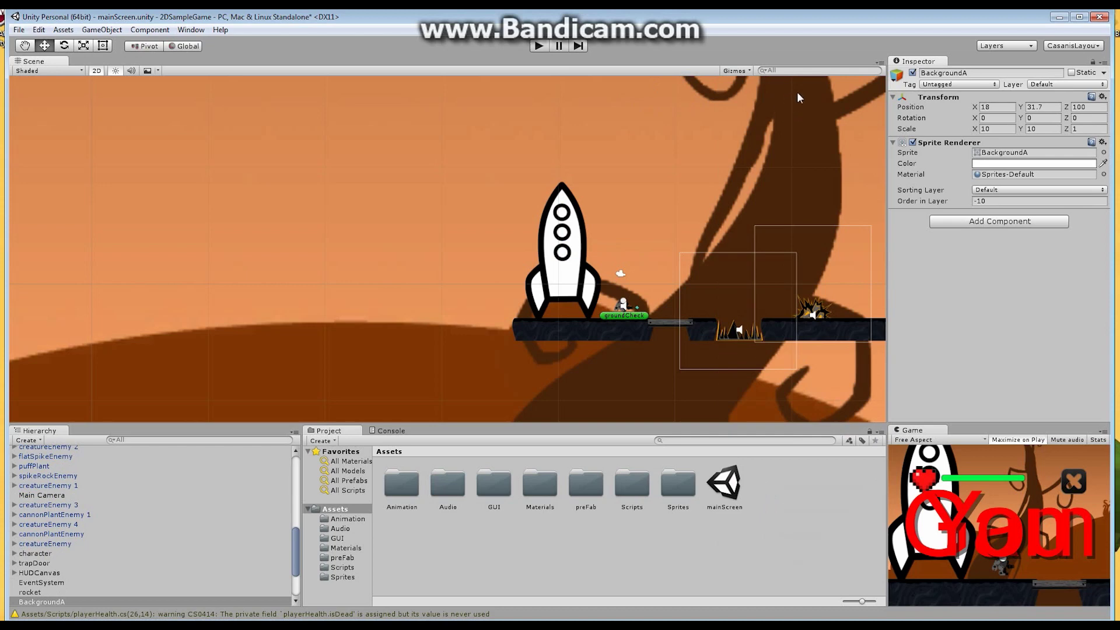